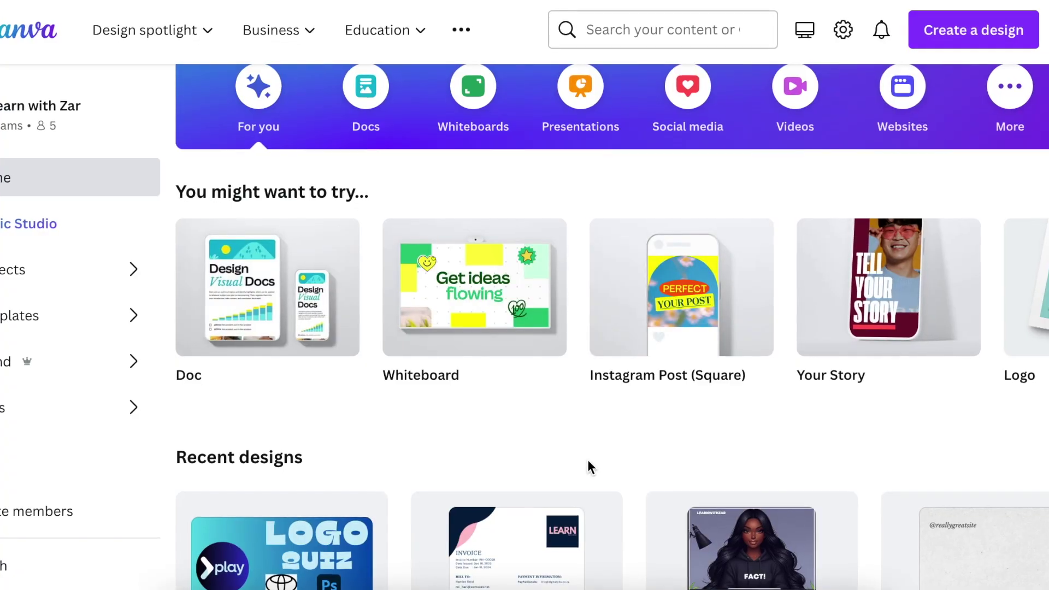
Step: Create a new blank Video design from the video design types
{"action": "scroll", "coordinate": [588, 460], "scroll_direction": "up", "scroll_amount": 3}
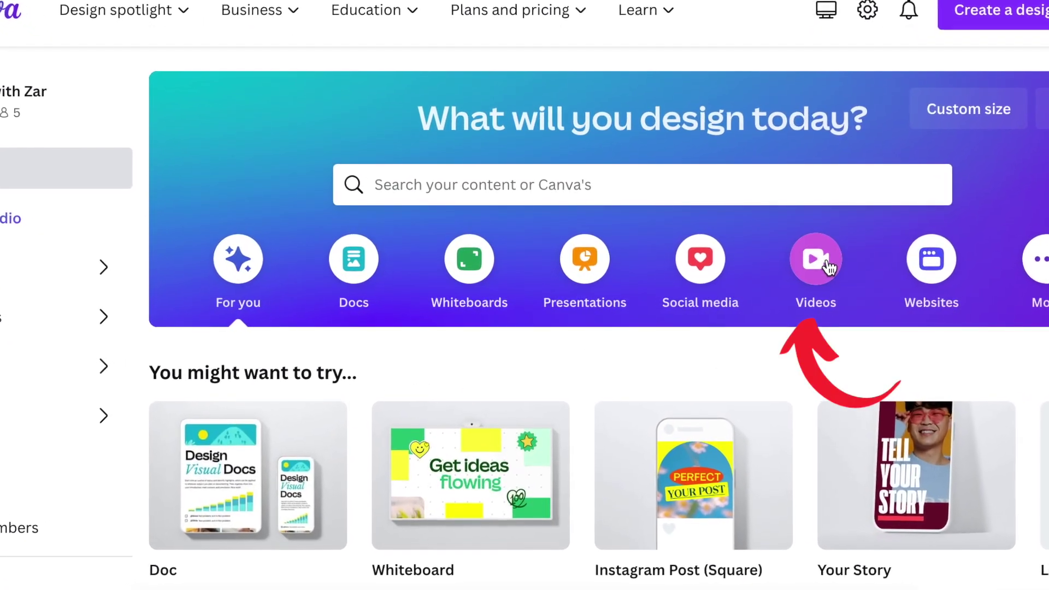
{"action": "left_click", "coordinate": [825, 265]}
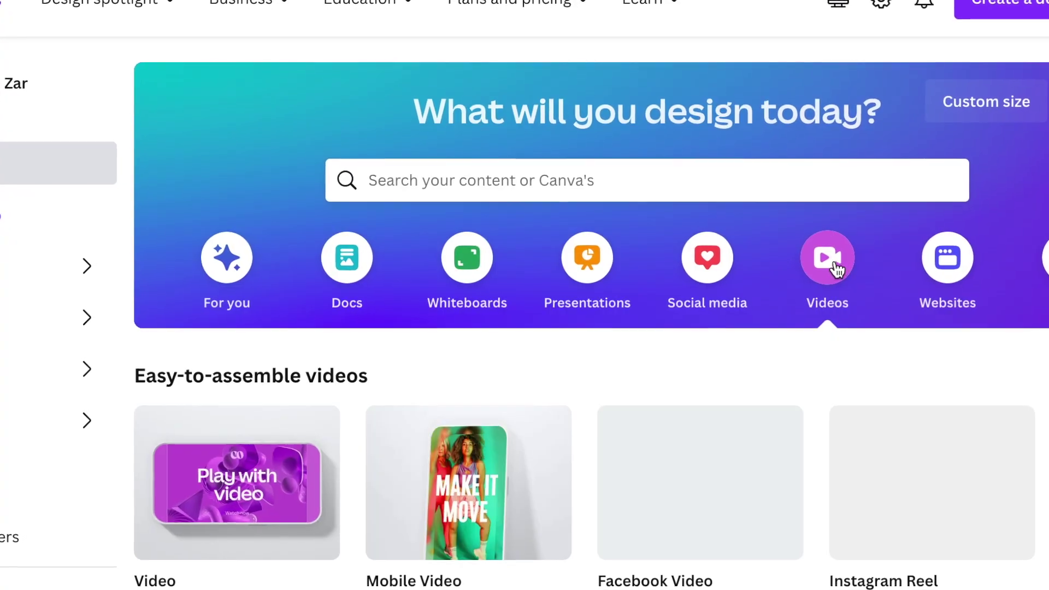
{"action": "mouse_move", "coordinate": [241, 494]}
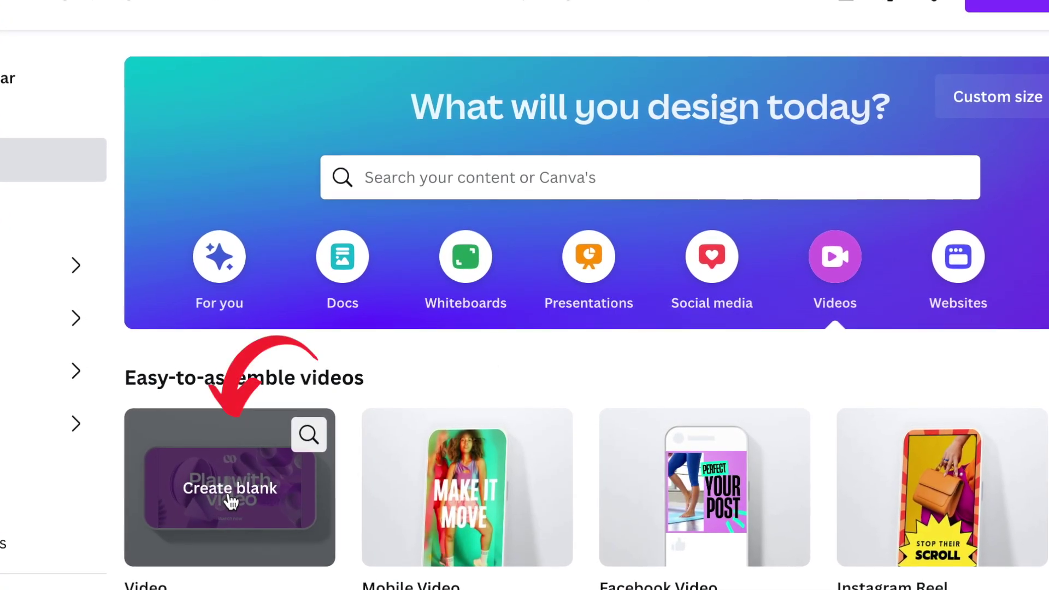
{"action": "left_click", "coordinate": [232, 498]}
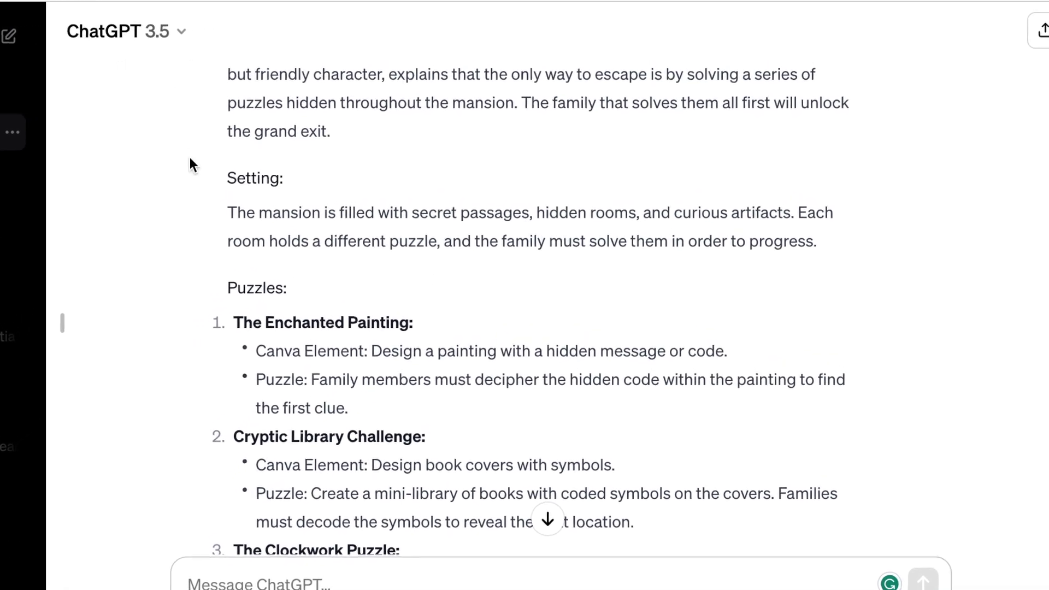
Step: Switch to ChatGPT and review the "Mystery Mansion Escape" story's introduction, setting and puzzles, from The Enchanted Painting to the Grand Exit Puzzle
{"action": "scroll", "coordinate": [168, 258], "scroll_direction": "up", "scroll_amount": 3}
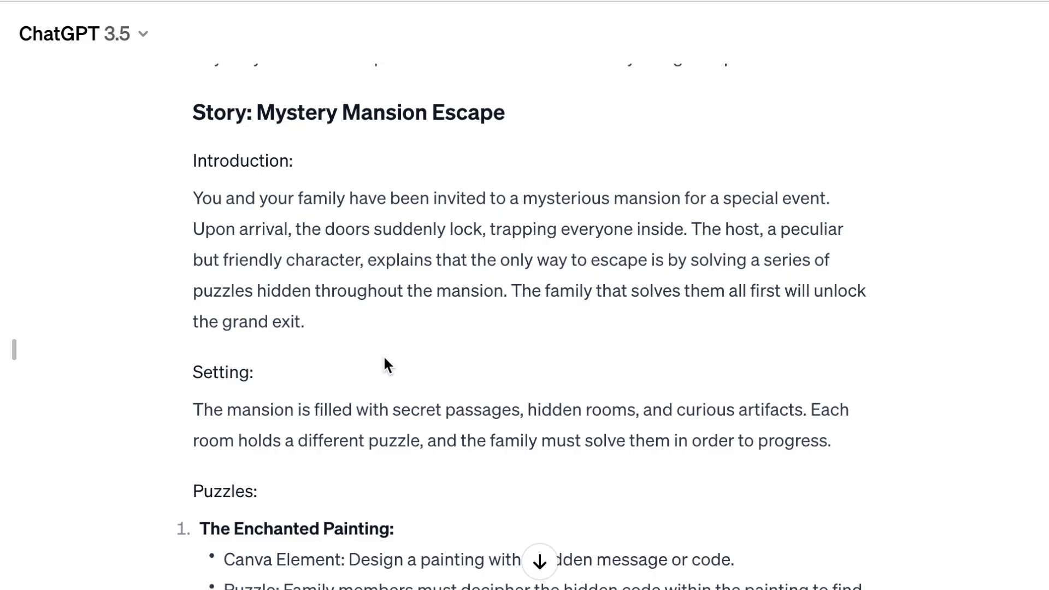
{"action": "scroll", "coordinate": [385, 363], "scroll_direction": "down", "scroll_amount": 6}
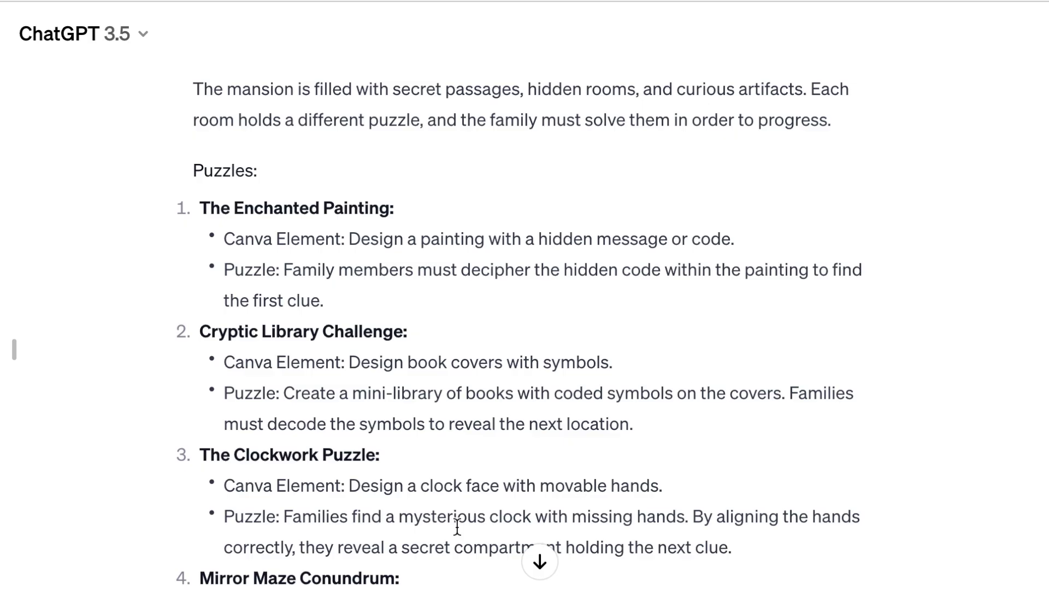
{"action": "scroll", "coordinate": [404, 489], "scroll_direction": "down", "scroll_amount": 2}
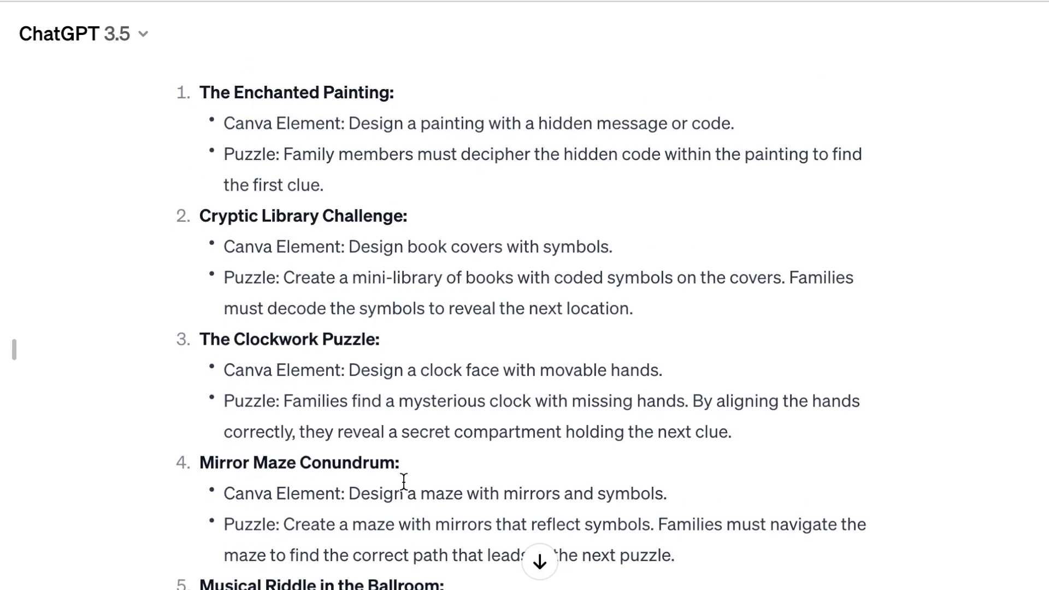
{"action": "scroll", "coordinate": [403, 473], "scroll_direction": "down", "scroll_amount": 5}
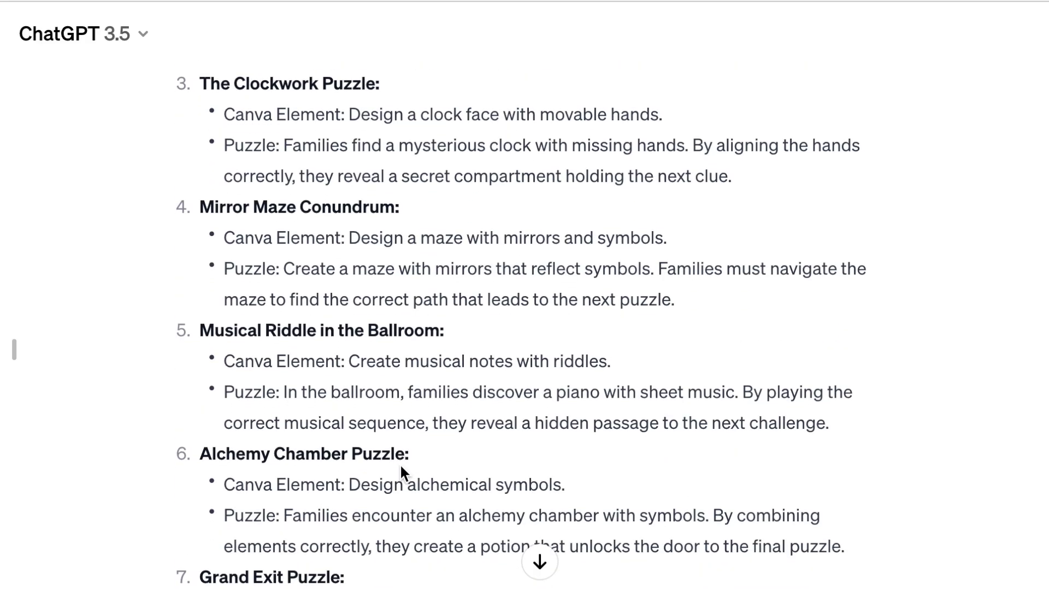
{"action": "scroll", "coordinate": [314, 322], "scroll_direction": "down", "scroll_amount": 1}
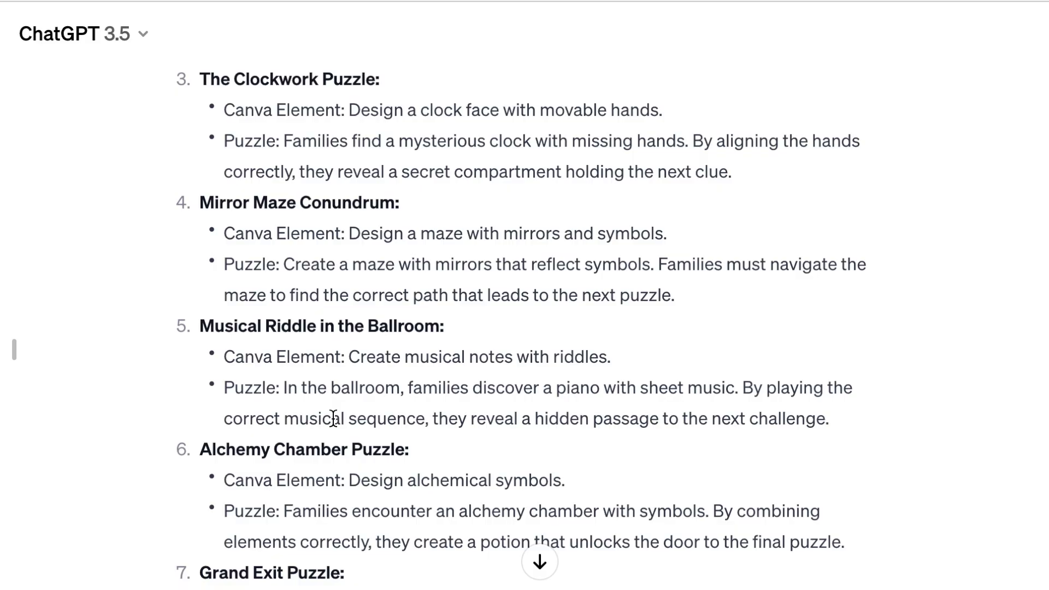
{"action": "scroll", "coordinate": [329, 410], "scroll_direction": "down", "scroll_amount": 1}
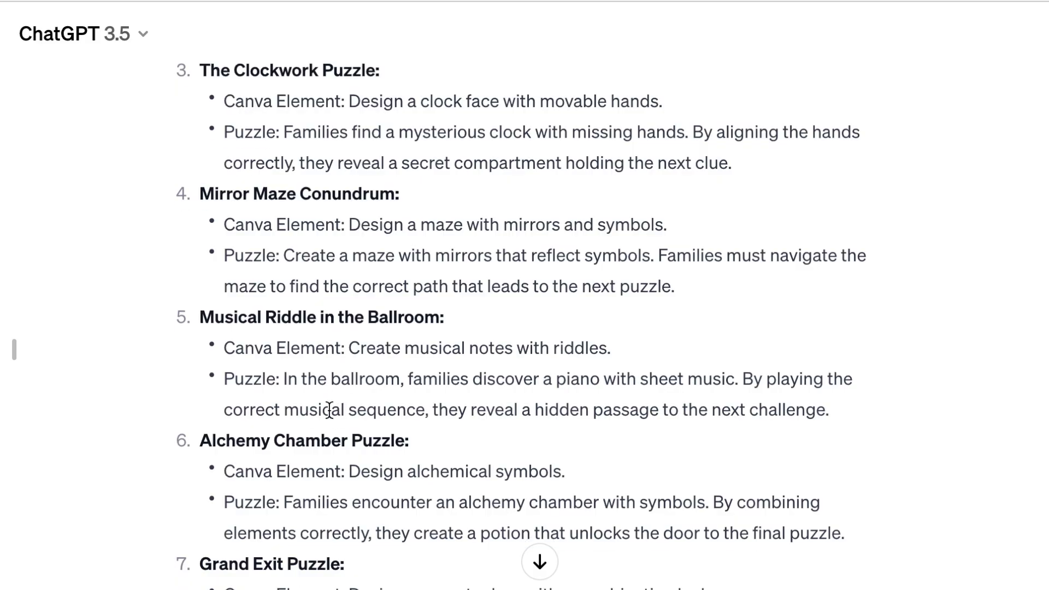
{"action": "scroll", "coordinate": [322, 492], "scroll_direction": "down", "scroll_amount": 2}
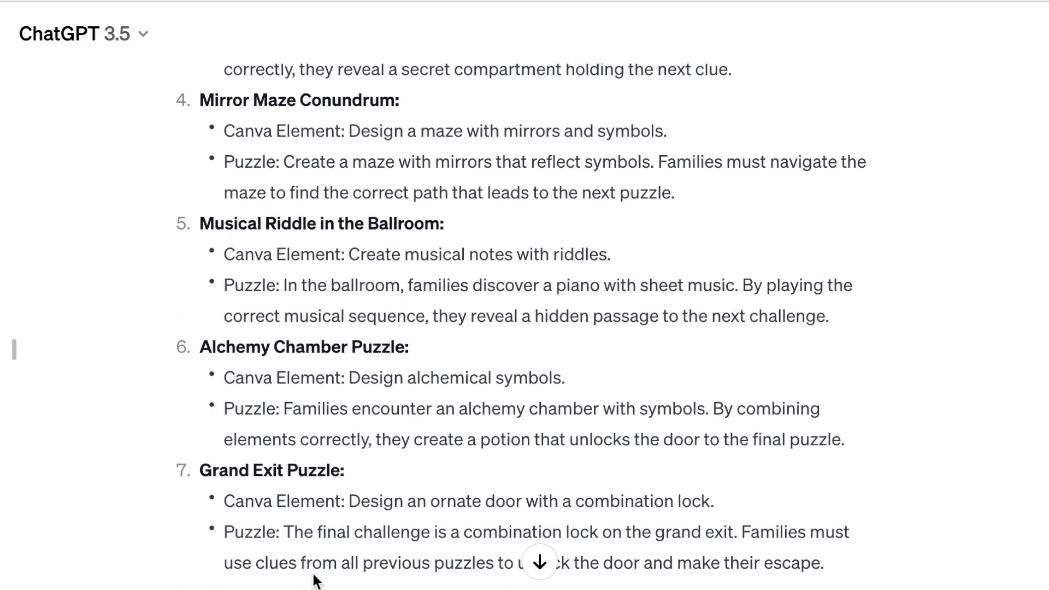
{"action": "scroll", "coordinate": [330, 190], "scroll_direction": "up", "scroll_amount": 15}
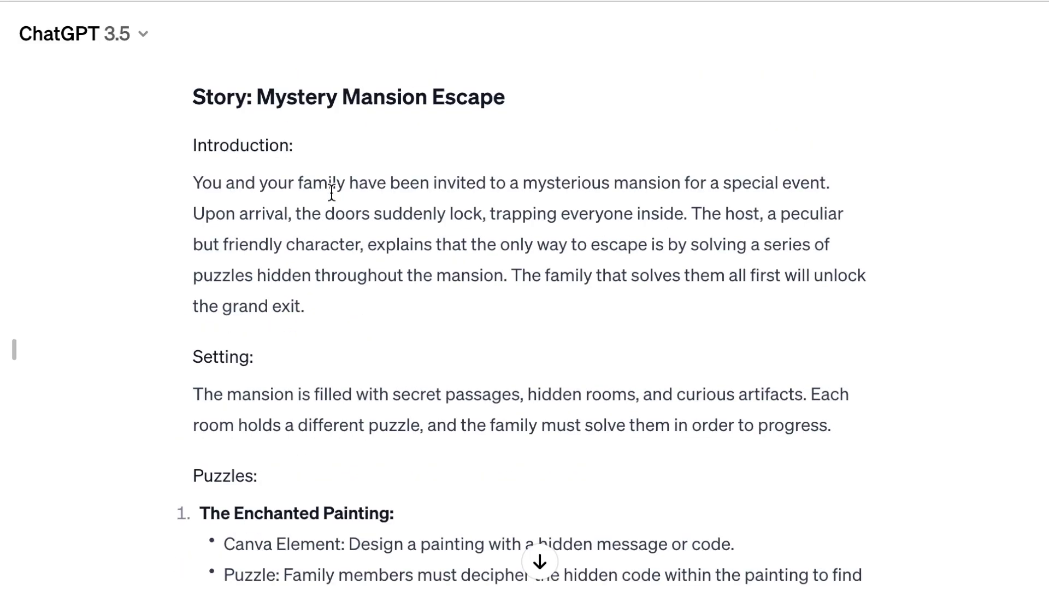
{"action": "scroll", "coordinate": [340, 247], "scroll_direction": "down", "scroll_amount": 3}
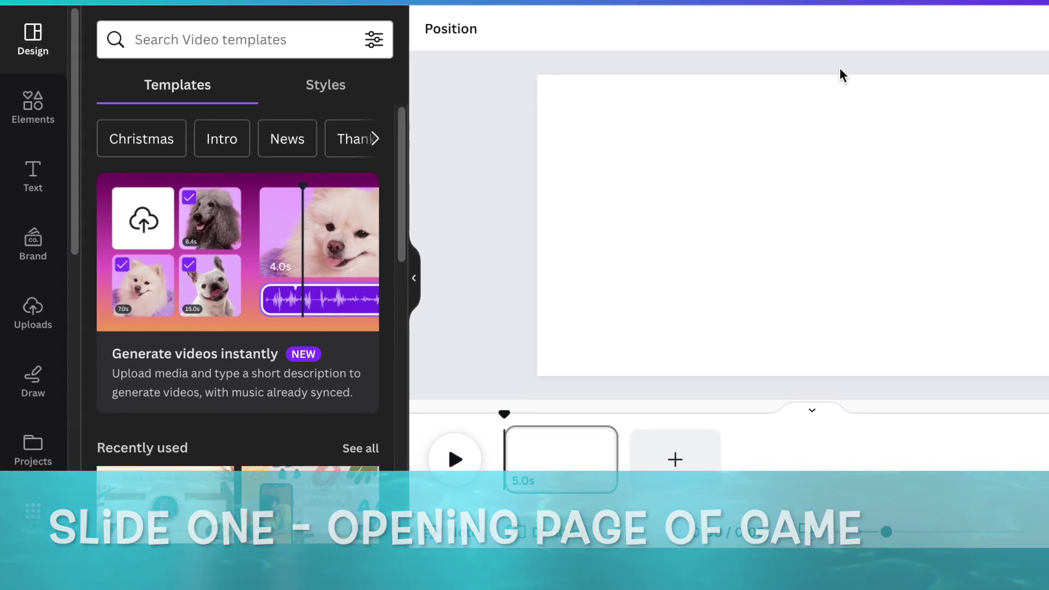
Step: Back in Canva, search elements for "dark background with red" and fill the page with the photo of red smoke on black
{"action": "left_click", "coordinate": [46, 123]}
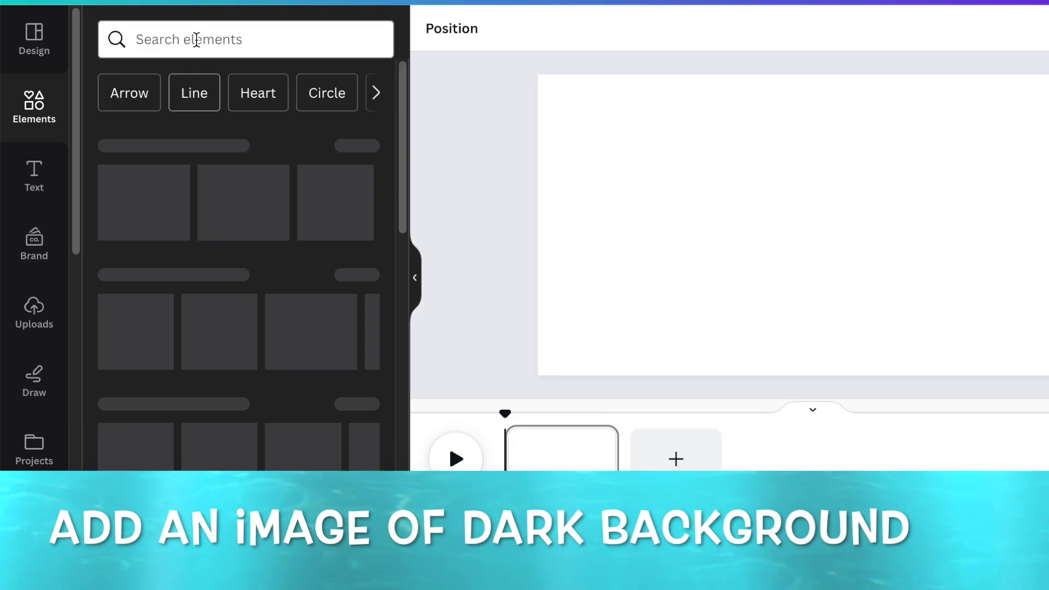
{"action": "left_click", "coordinate": [196, 39]}
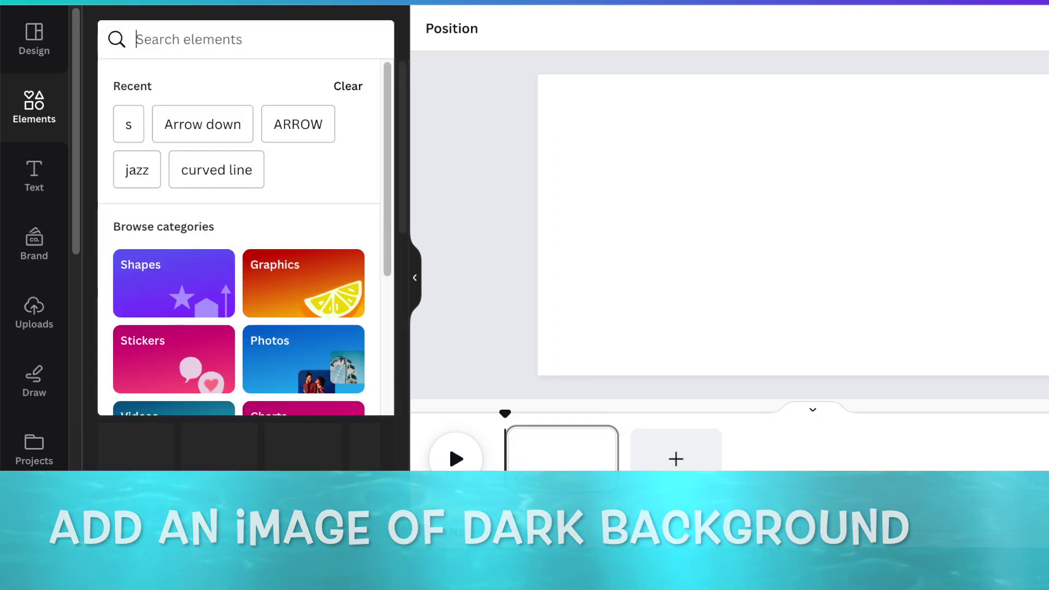
{"action": "type", "text": "dark background with red"}
{"action": "key", "text": "Return"}
{"action": "scroll", "coordinate": [303, 353], "scroll_direction": "down", "scroll_amount": 6}
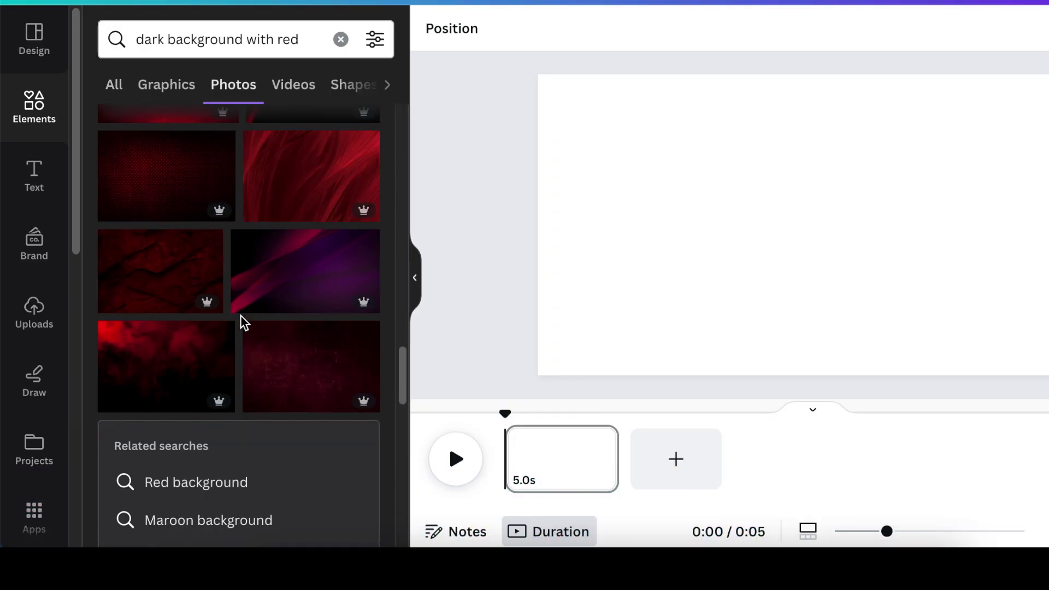
{"action": "left_click_drag", "start_coordinate": [166, 366], "coordinate": [576, 286]}
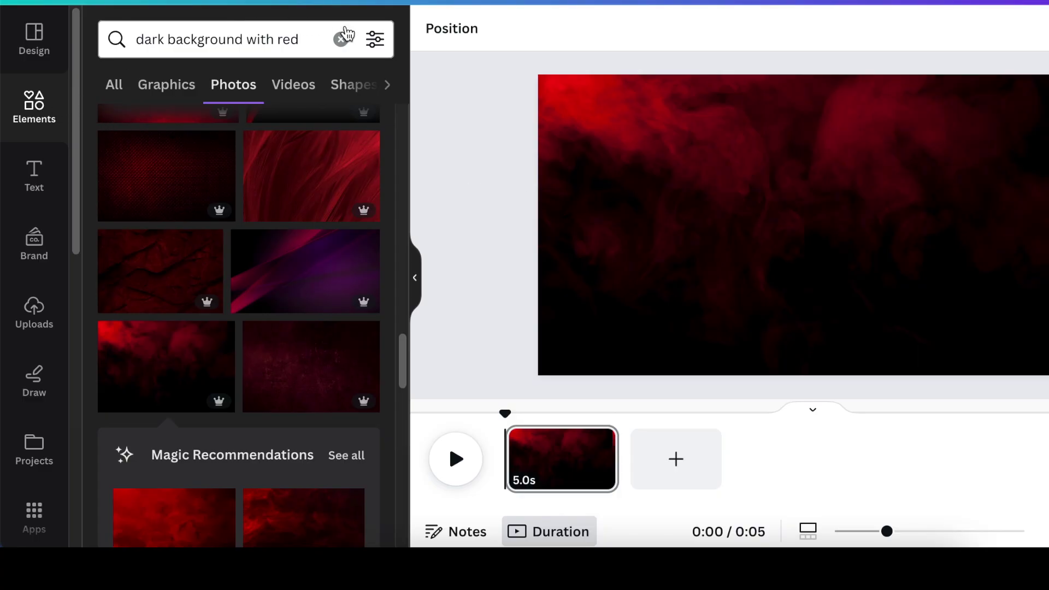
Step: Search elements for "white cloud" and place large, partly transparent clouds in the page's upper-left and lower-right corners
{"action": "left_click", "coordinate": [342, 40]}
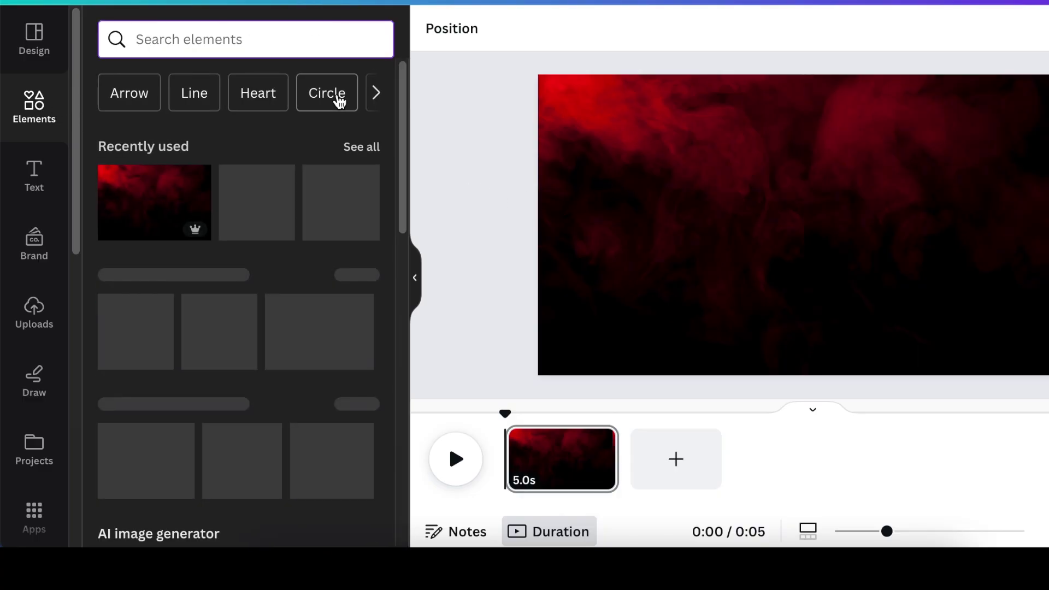
{"action": "type", "text": "white cloud"}
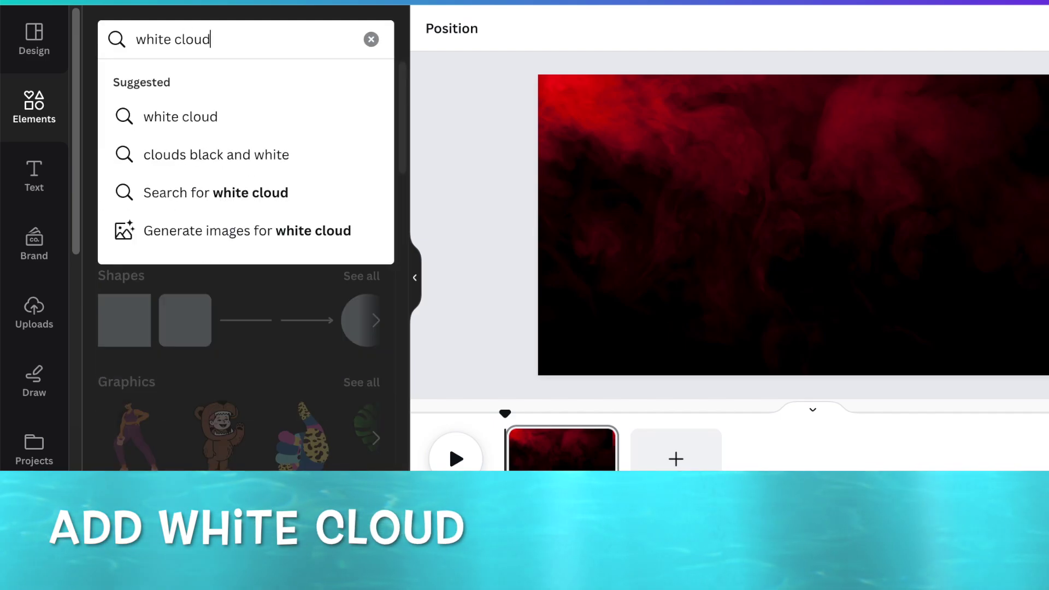
{"action": "key", "text": "Return"}
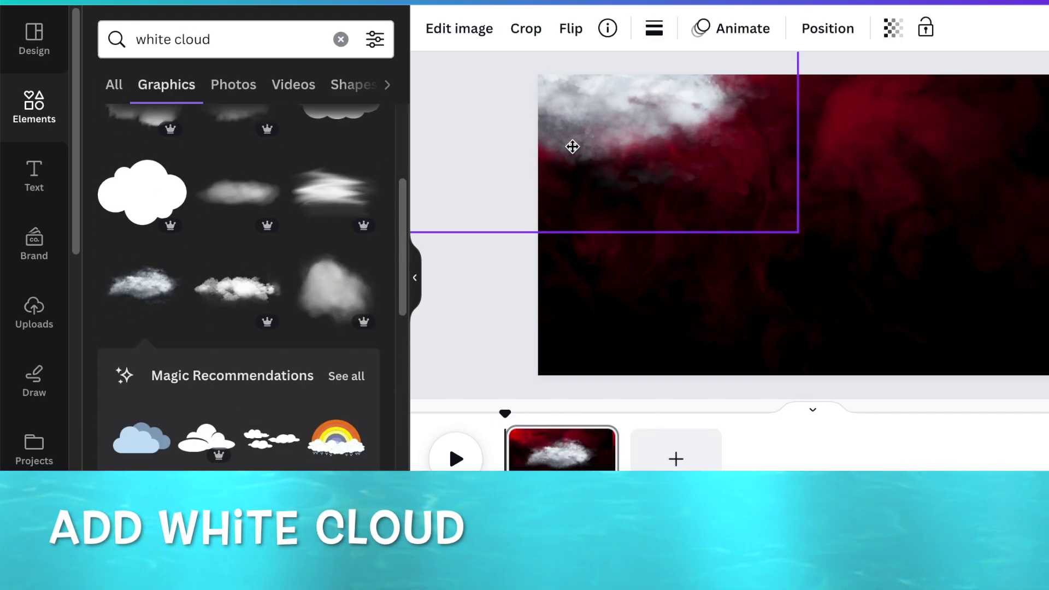
{"action": "left_click", "coordinate": [892, 28]}
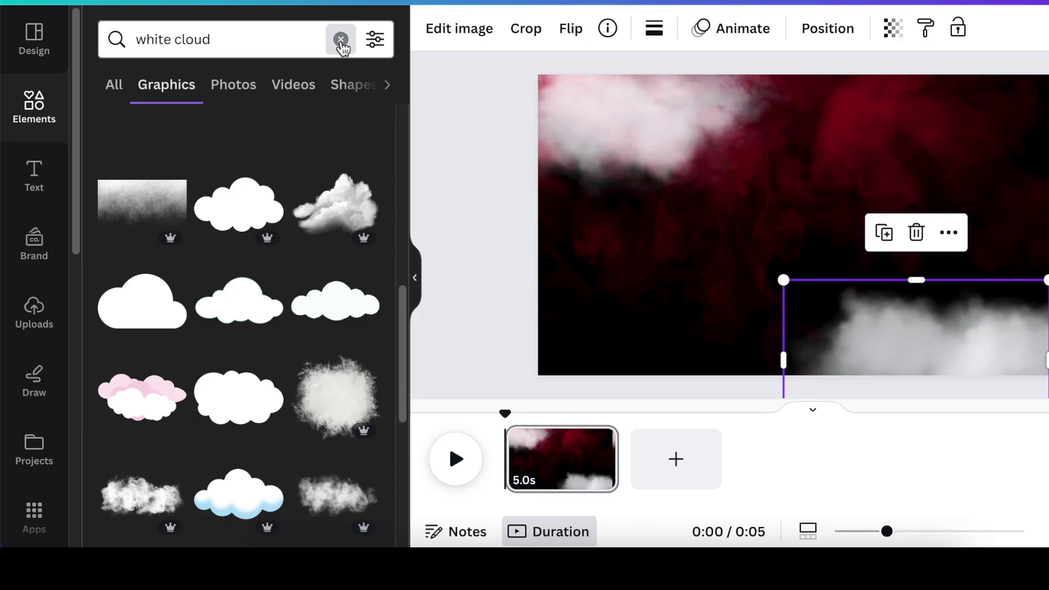
Step: Search for "black haunted house", add the two-towered house, enlarge it to fill the page's left half and make its windows yellow
{"action": "left_click", "coordinate": [341, 40]}
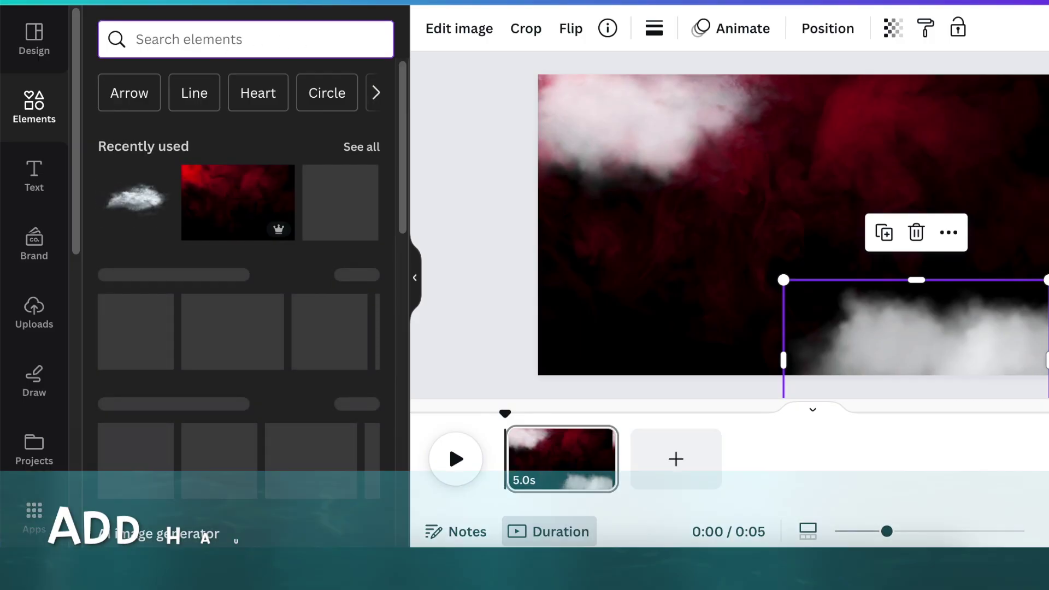
{"action": "type", "text": "black haunted house"}
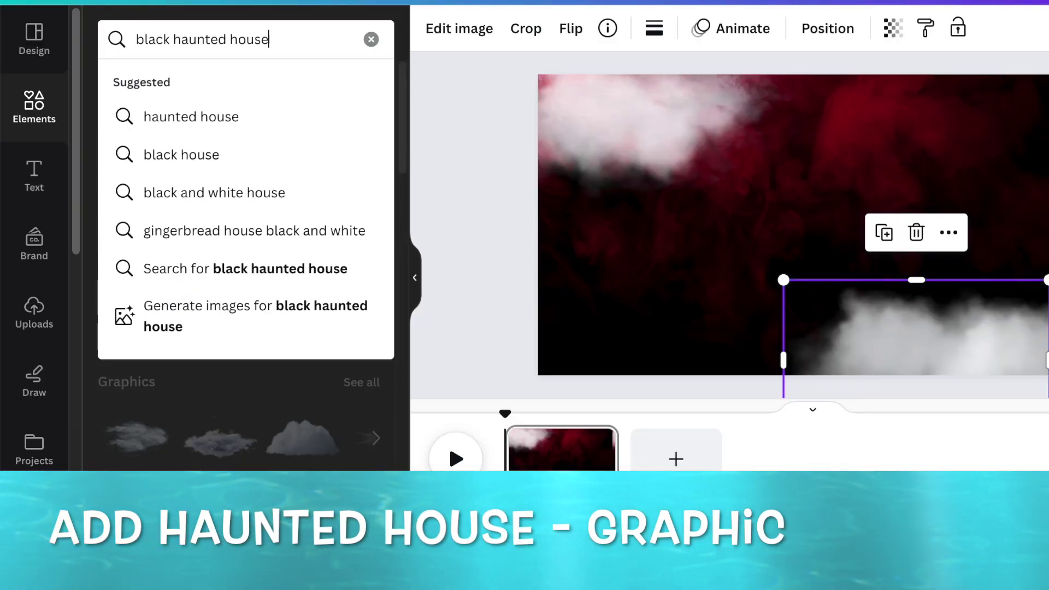
{"action": "key", "text": "Return"}
{"action": "left_click", "coordinate": [335, 322]}
{"action": "left_click_drag", "start_coordinate": [749, 285], "coordinate": [586, 385]}
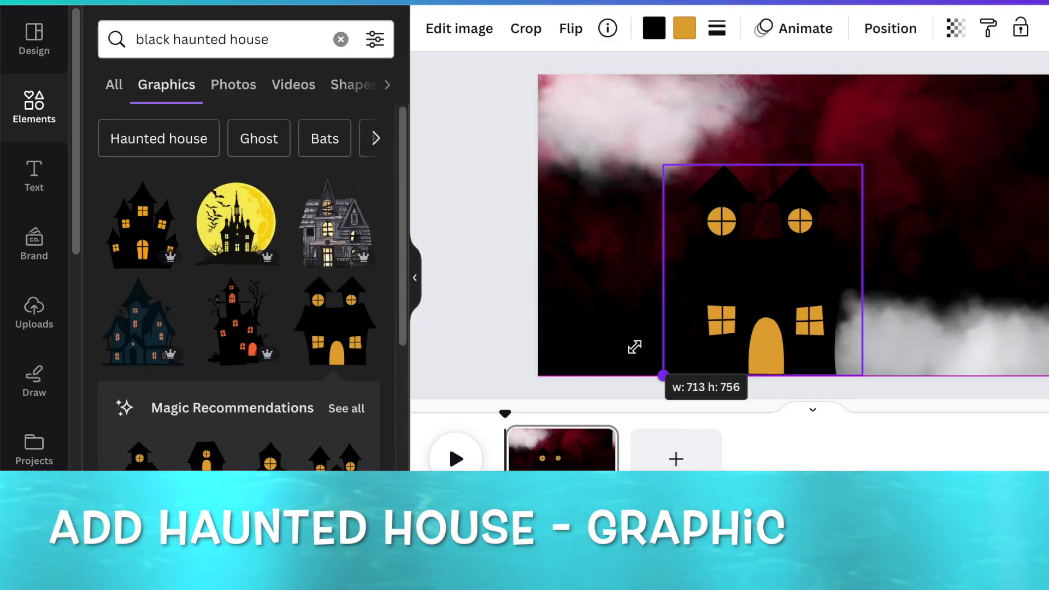
{"action": "left_click_drag", "start_coordinate": [743, 293], "coordinate": [671, 248]}
{"action": "left_click", "coordinate": [685, 28]}
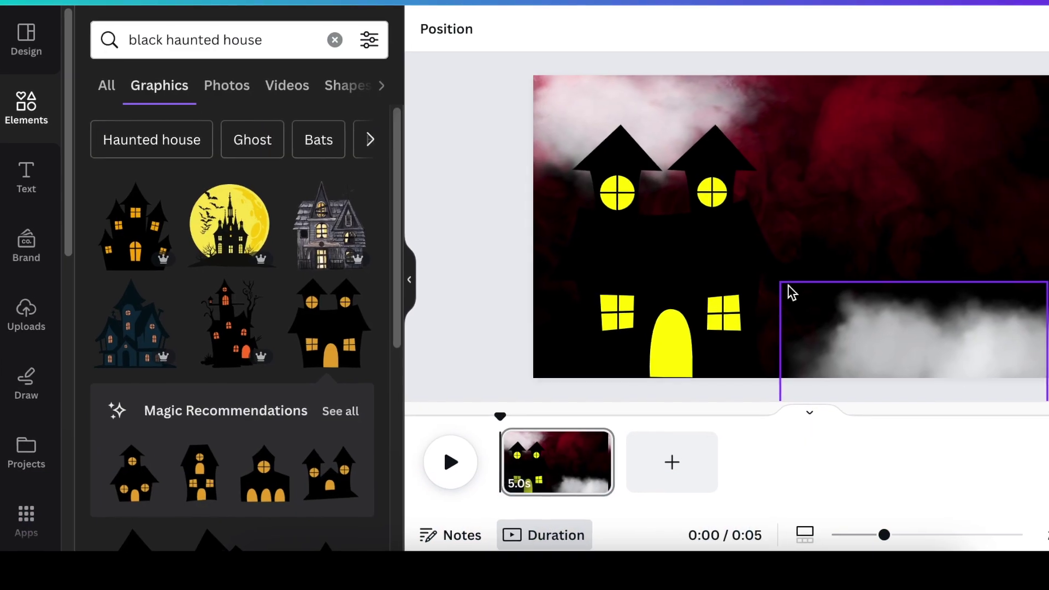
Step: Add the title "MYSTERY MANSION ESCAPE" on three lines at size 97.5 on the right half of the page
{"action": "key", "text": "t"}
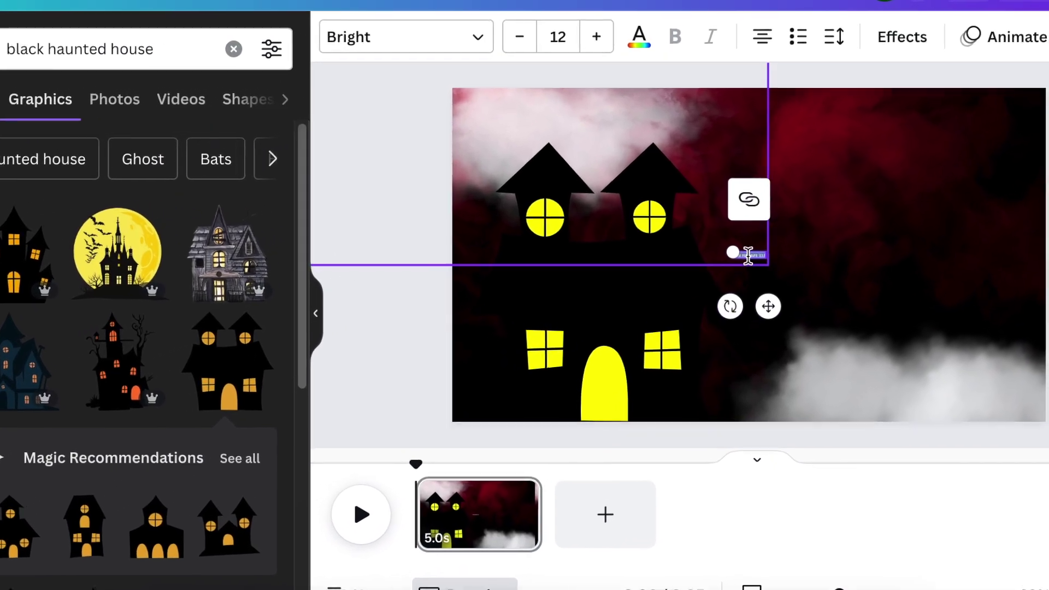
{"action": "left_click_drag", "start_coordinate": [763, 237], "coordinate": [670, 221]}
{"action": "left_click_drag", "start_coordinate": [603, 248], "coordinate": [468, 223]}
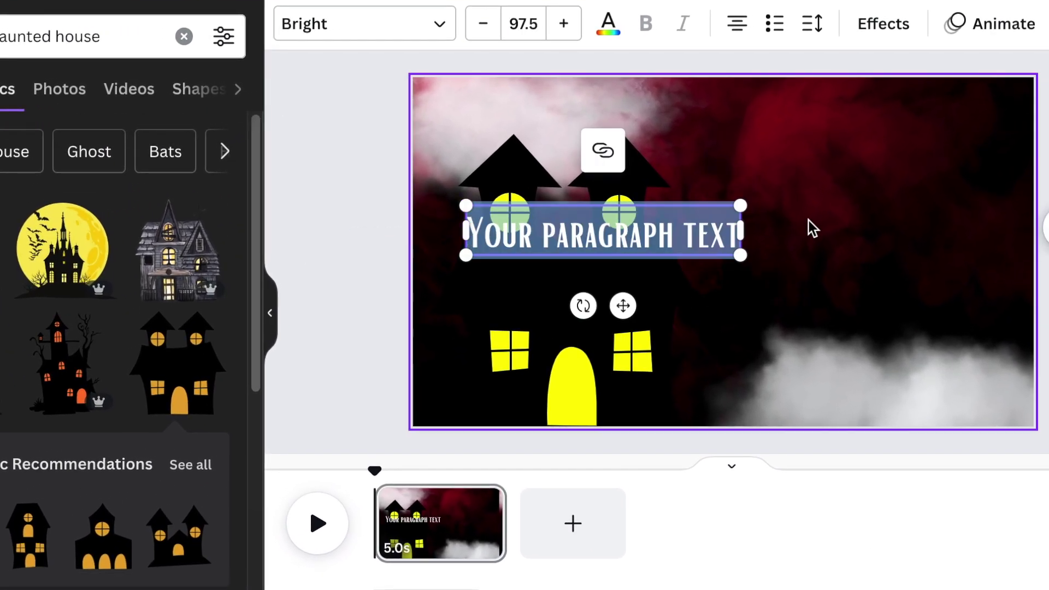
{"action": "left_click_drag", "start_coordinate": [712, 290], "coordinate": [893, 241]}
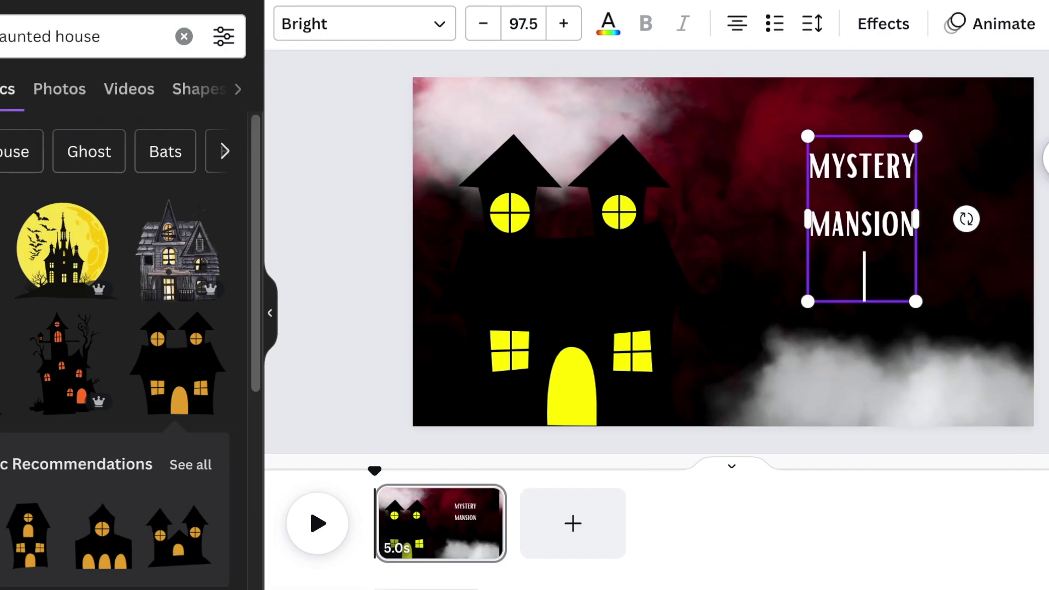
{"action": "type", "text": "ESCAPE"}
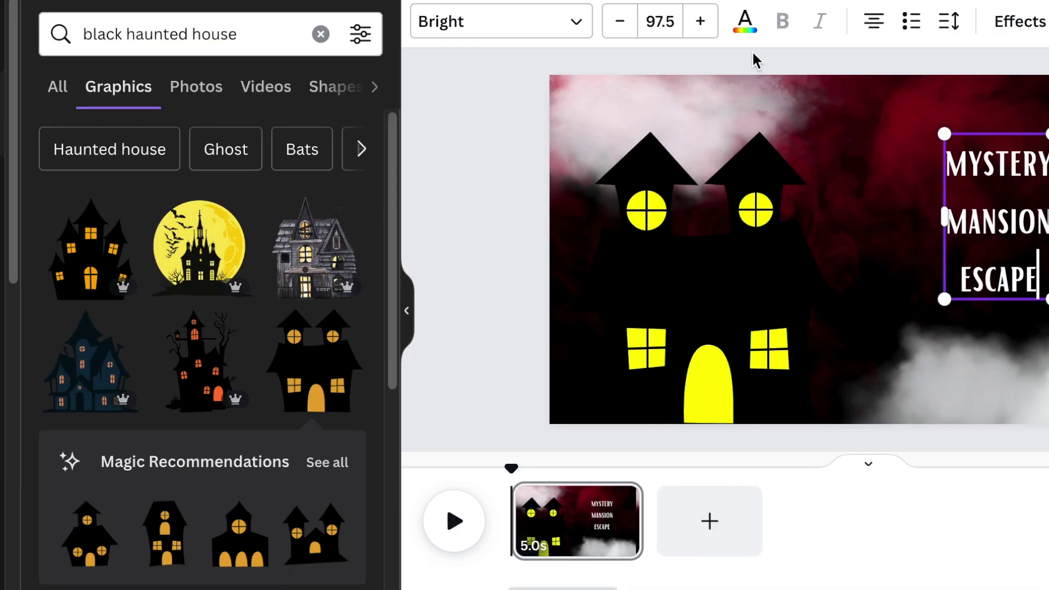
Step: Format the title in yellow Freckle Face at size 166 with line spacing of 1.21, filling the space beside the house
{"action": "left_click", "coordinate": [572, 29]}
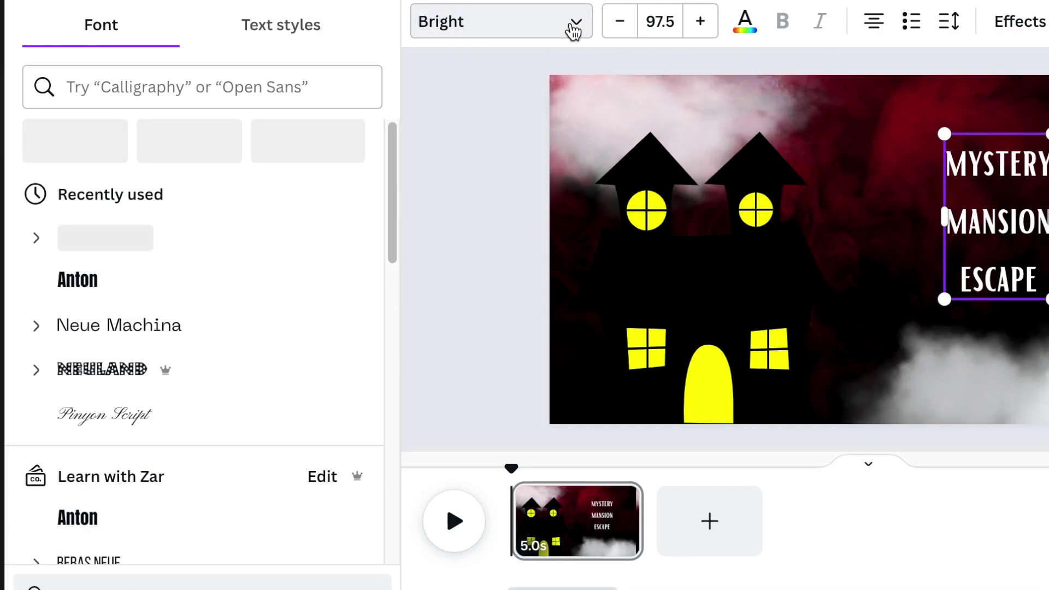
{"action": "type", "text": "freckle"}
{"action": "left_click", "coordinate": [189, 203]}
{"action": "left_click", "coordinate": [203, 578]}
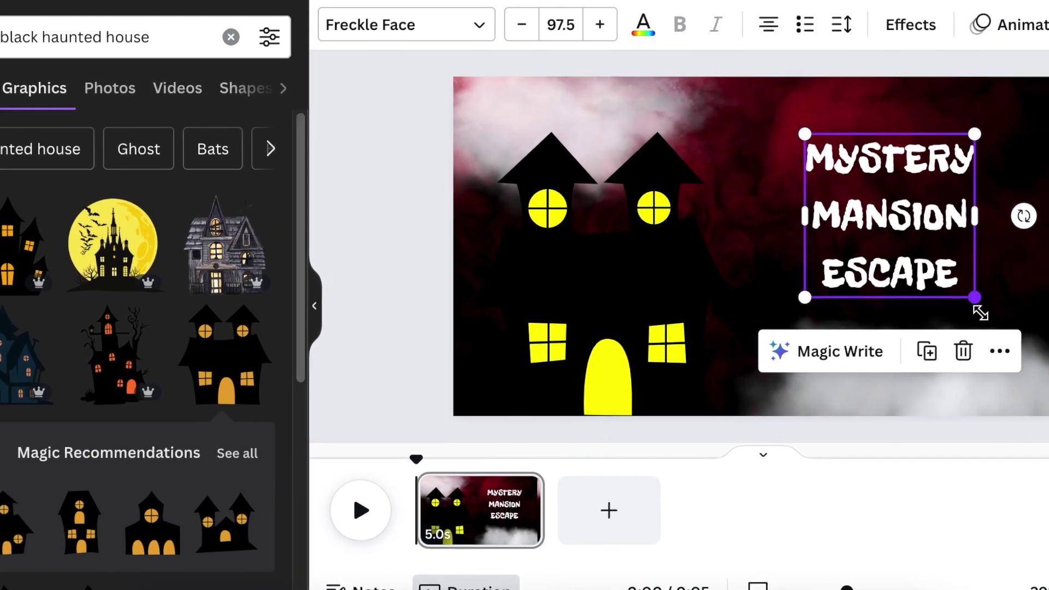
{"action": "left_click_drag", "start_coordinate": [981, 307], "coordinate": [855, 383]}
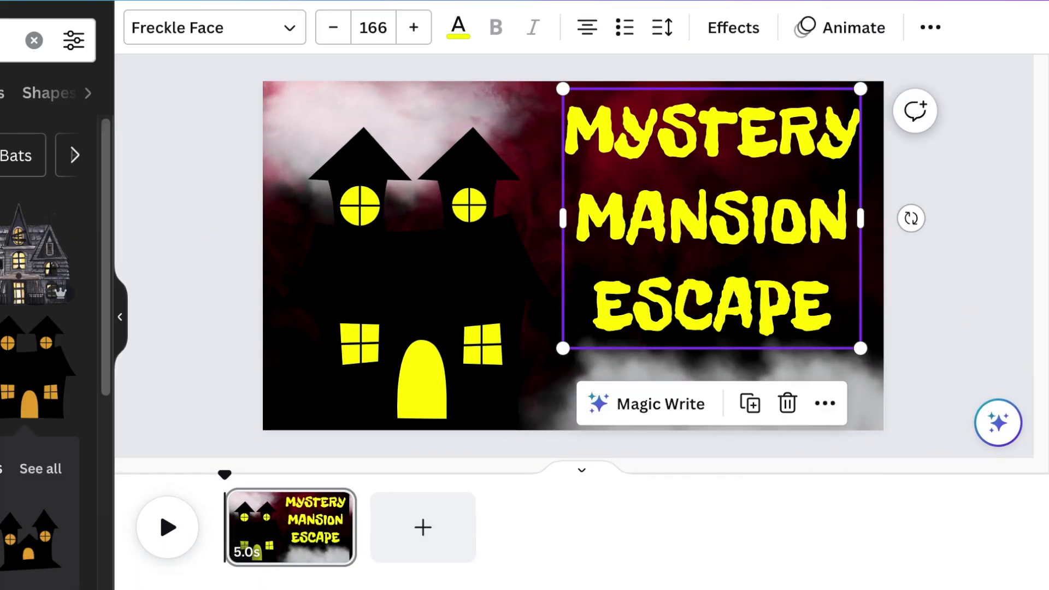
{"action": "left_click", "coordinate": [178, 131]}
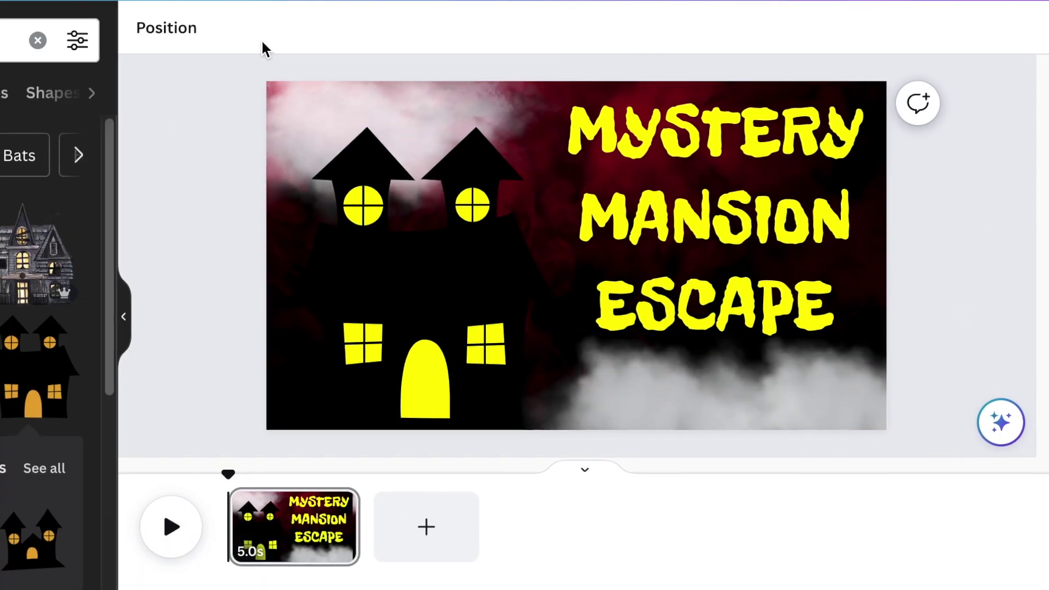
Step: Add a rounded square shape, stretch it into a wide, flat bar and center it beneath the word ESCAPE
{"action": "left_click", "coordinate": [84, 40]}
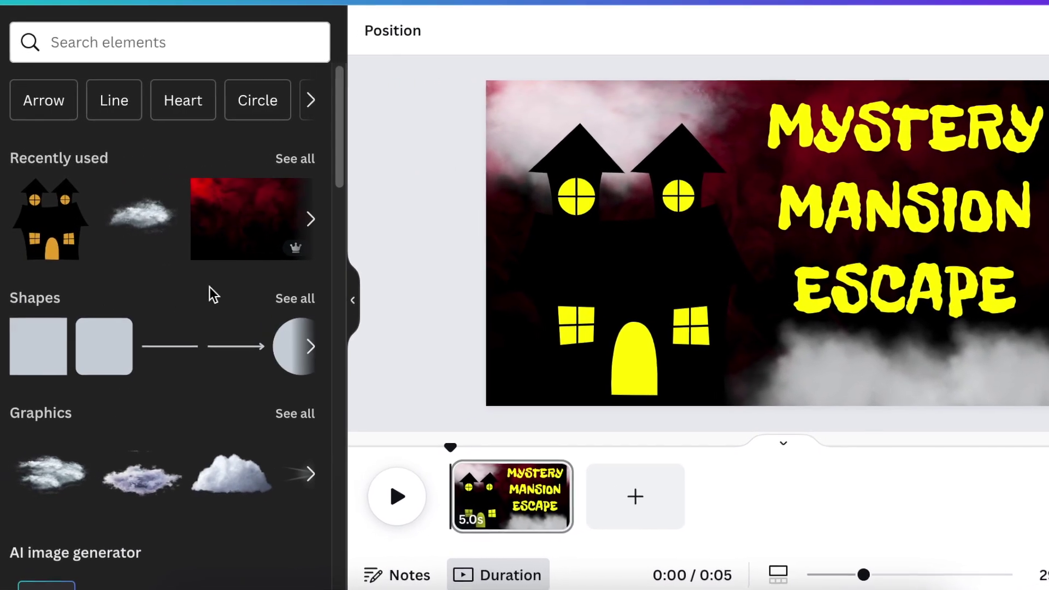
{"action": "left_click", "coordinate": [283, 299]}
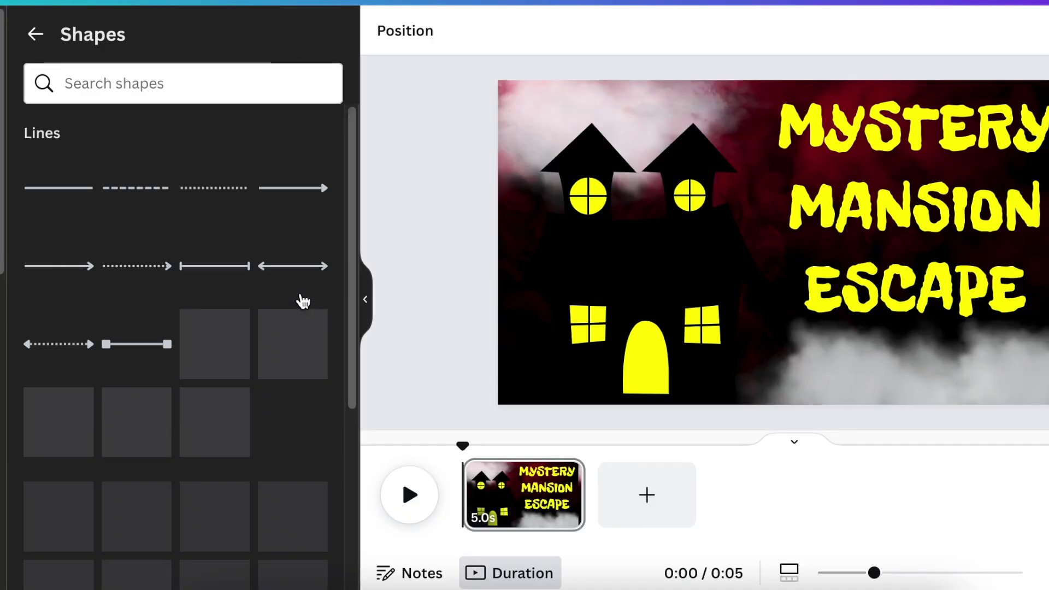
{"action": "scroll", "coordinate": [131, 492], "scroll_direction": "down", "scroll_amount": 2}
{"action": "left_click", "coordinate": [140, 509]}
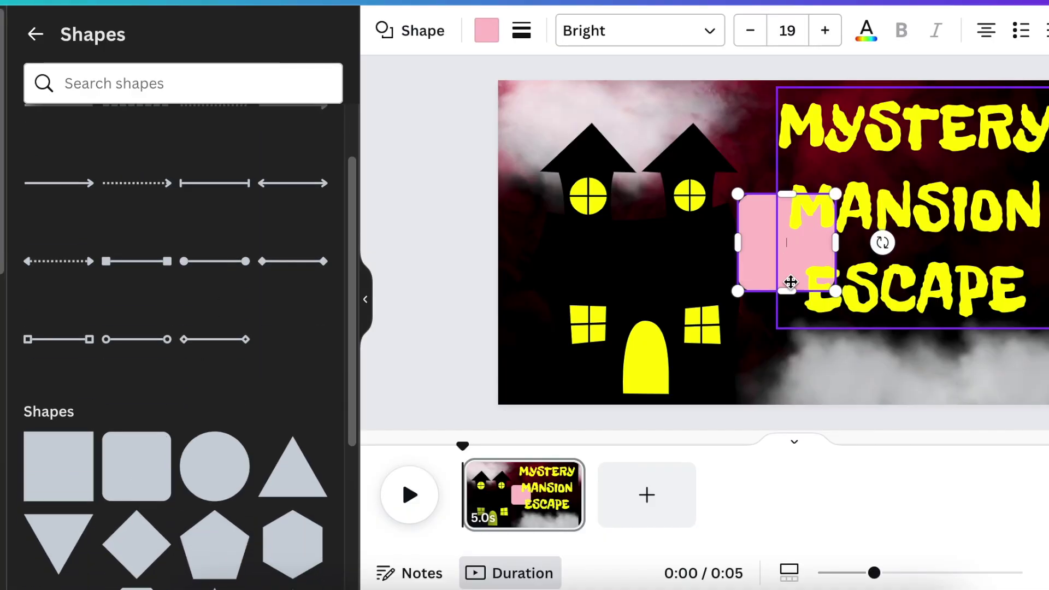
{"action": "left_click_drag", "start_coordinate": [804, 327], "coordinate": [835, 376]}
{"action": "left_click_drag", "start_coordinate": [829, 293], "coordinate": [906, 379]}
{"action": "left_click_drag", "start_coordinate": [840, 388], "coordinate": [869, 381]}
{"action": "left_click_drag", "start_coordinate": [751, 394], "coordinate": [757, 394]}
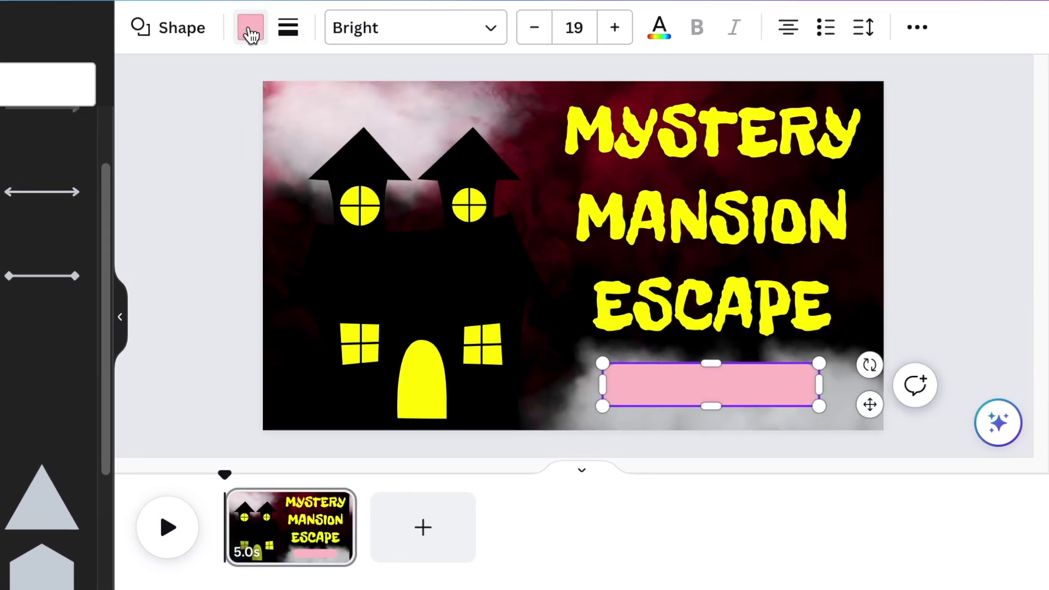
Step: Fill the bar beneath ESCAPE with yellow and give it a dotted black border of weight 11
{"action": "left_click", "coordinate": [251, 29]}
{"action": "left_click", "coordinate": [10, 160]}
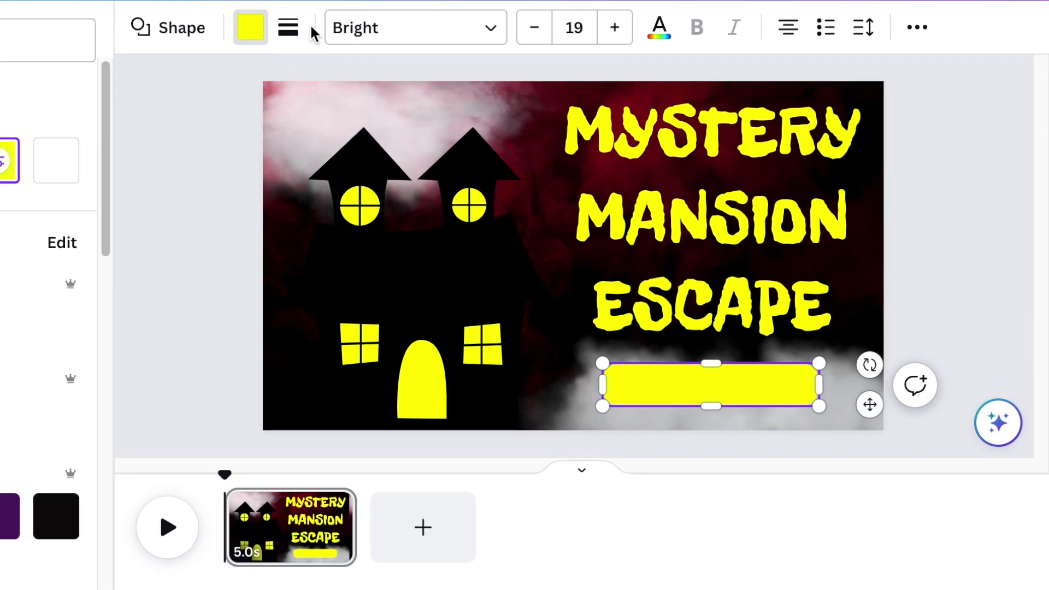
{"action": "left_click", "coordinate": [288, 28]}
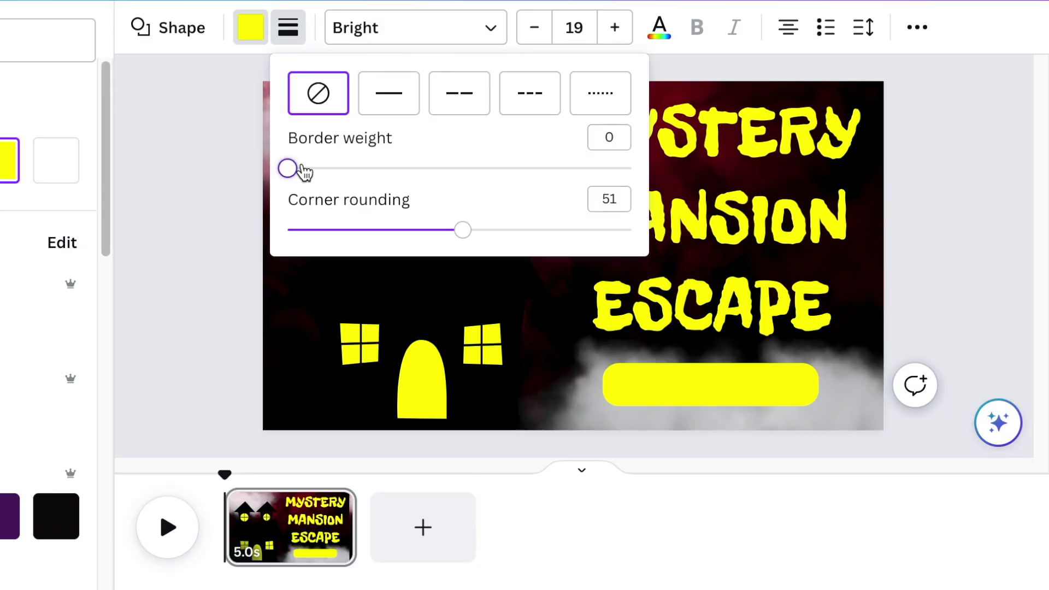
{"action": "left_click_drag", "start_coordinate": [302, 168], "coordinate": [323, 168]}
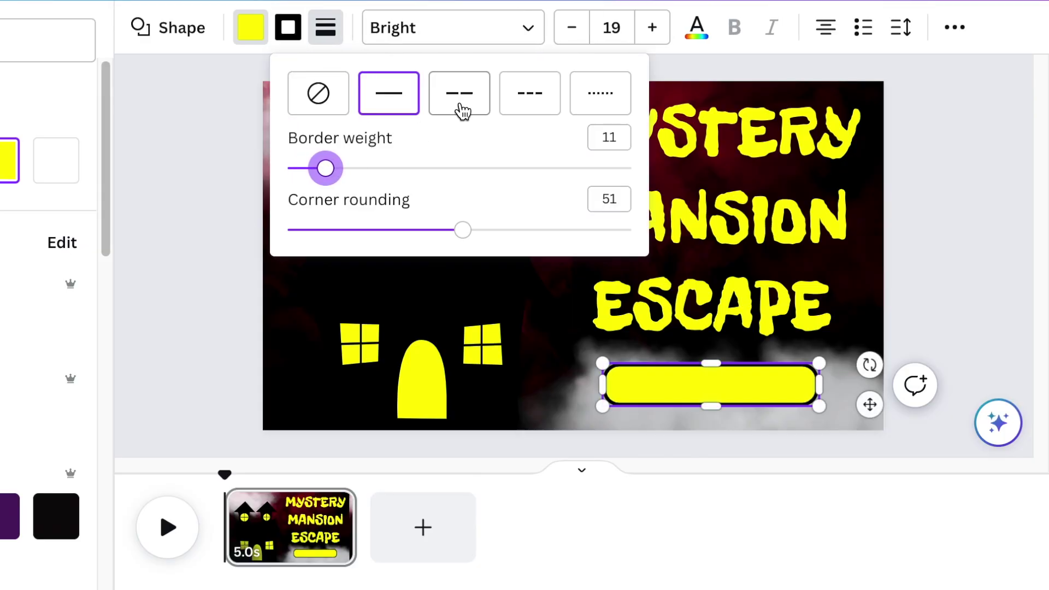
{"action": "left_click", "coordinate": [612, 98]}
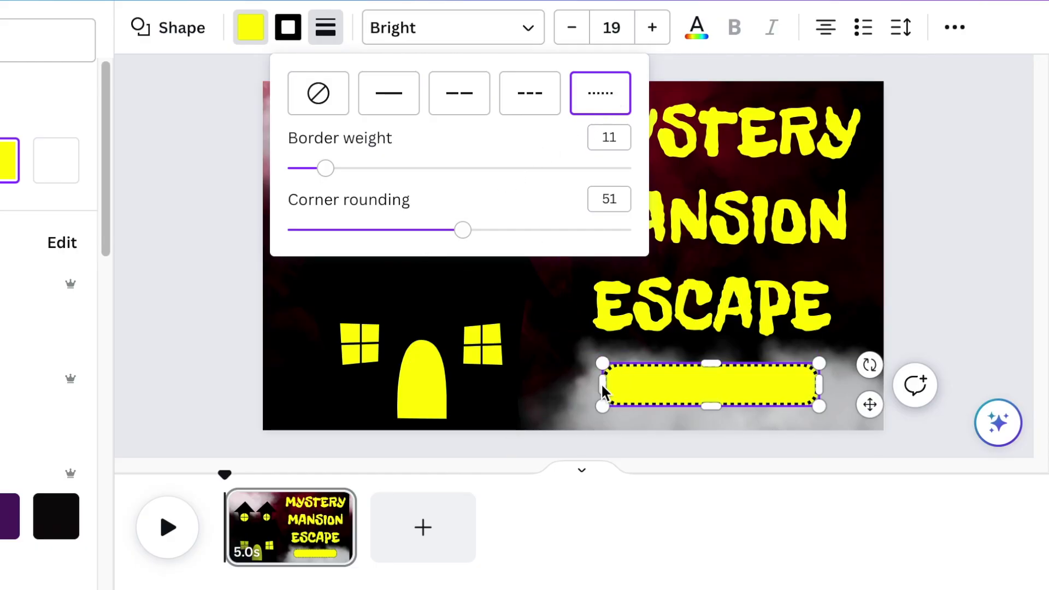
{"action": "left_click", "coordinate": [979, 313]}
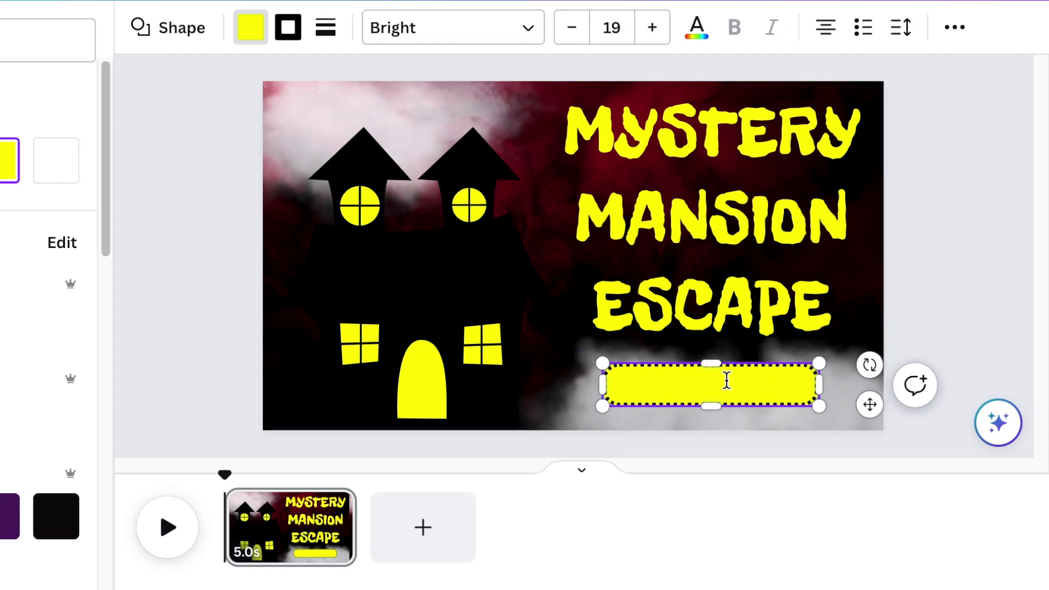
Step: Label the bar "LET'S PLAY" in the title's Freckle Face font and enlarge the text to suit the button
{"action": "left_click", "coordinate": [728, 383]}
{"action": "type", "text": "LET'S P"}
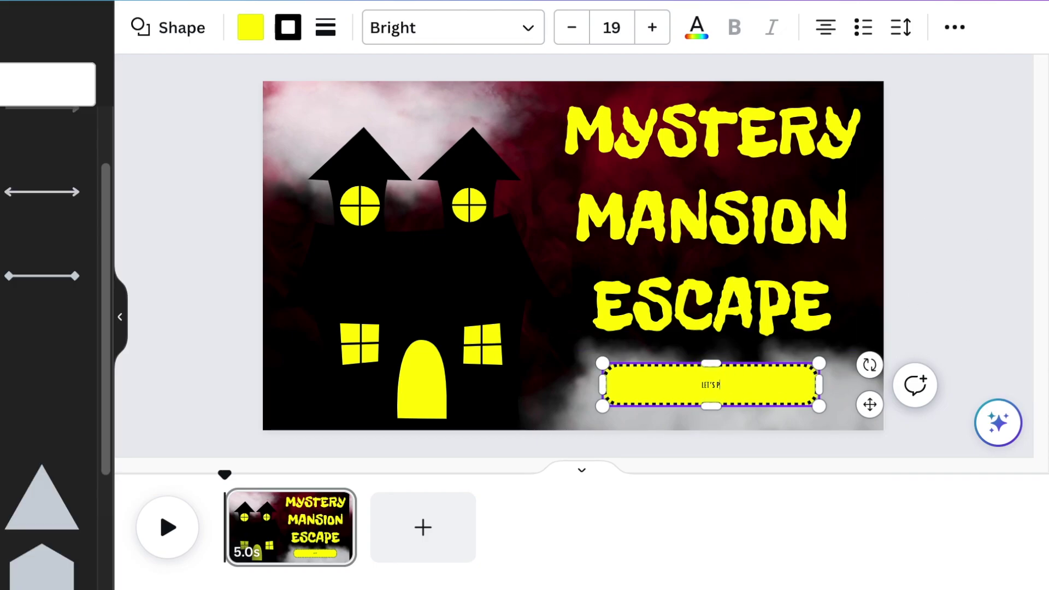
{"action": "type", "text": "LAY"}
{"action": "key", "text": "super+a"}
{"action": "left_click", "coordinate": [452, 30]}
{"action": "left_click", "coordinate": [55, 201]}
{"action": "left_click", "coordinate": [653, 30]}
{"action": "left_click", "coordinate": [965, 298]}
{"action": "left_click_drag", "start_coordinate": [721, 385], "coordinate": [732, 388]}
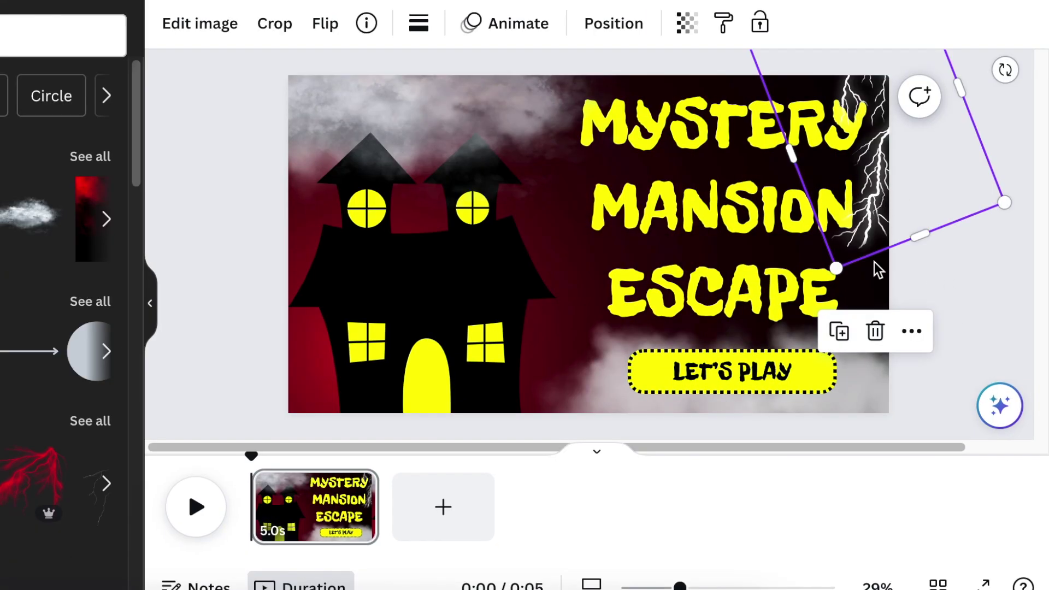
{"action": "left_click", "coordinate": [227, 298]}
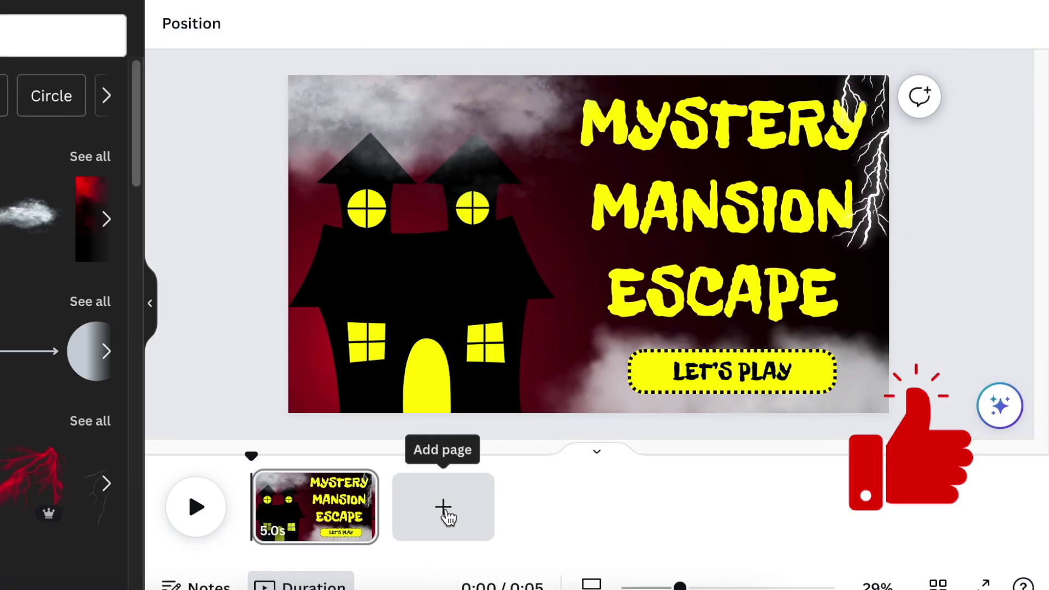
Step: Add a second page and copy the opening page's red-to-black gradient background onto it
{"action": "left_click", "coordinate": [443, 508]}
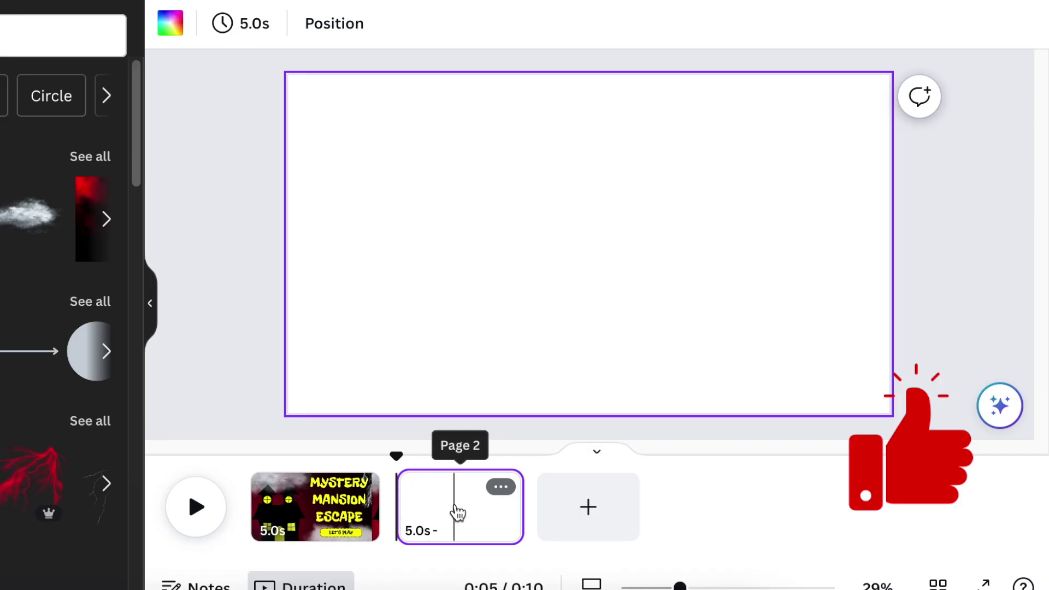
{"action": "left_click", "coordinate": [328, 533]}
{"action": "left_click", "coordinate": [324, 377]}
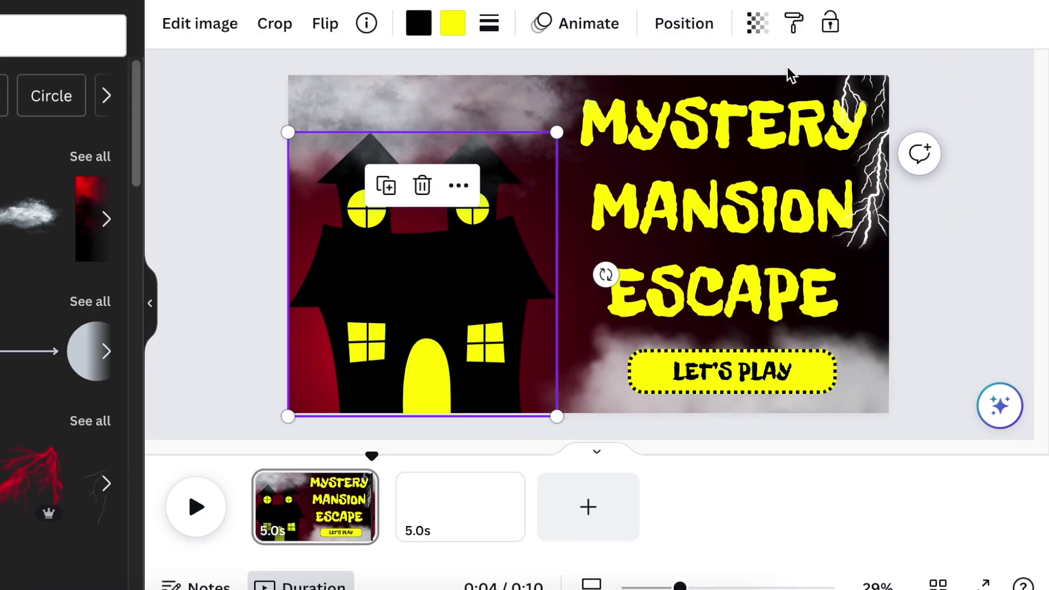
{"action": "left_click", "coordinate": [737, 82]}
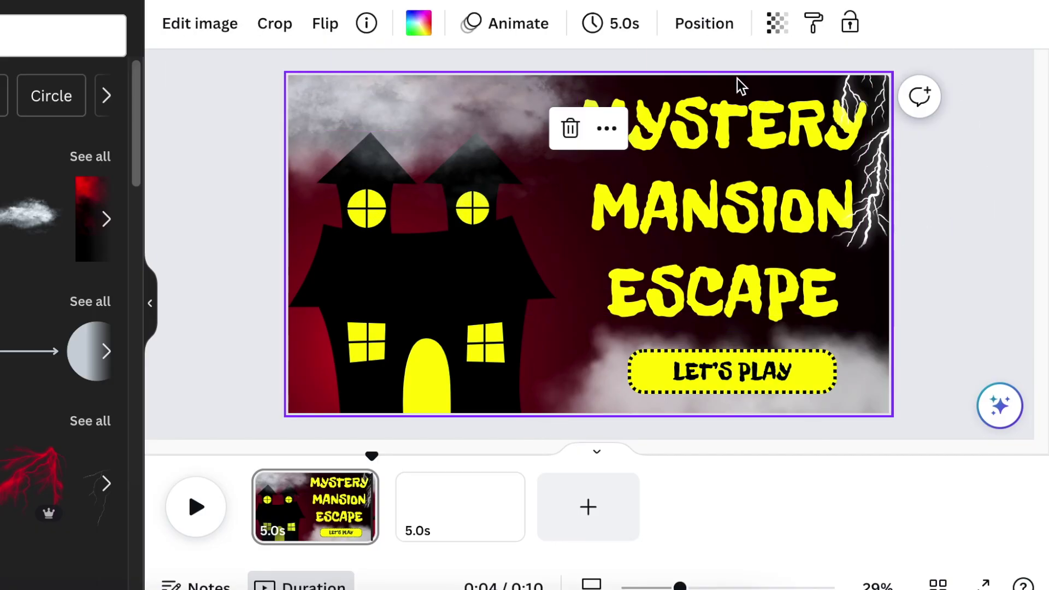
{"action": "left_click", "coordinate": [434, 498]}
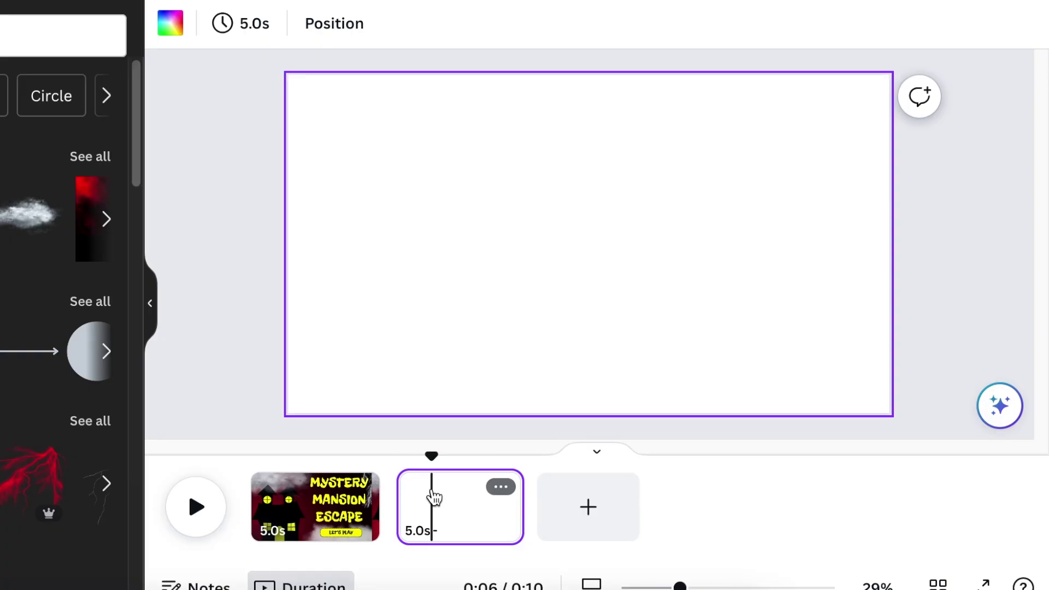
{"action": "key", "text": "ctrl+v"}
Step: Duplicate the gradient page to make a third page and return to page 2
{"action": "left_click", "coordinate": [501, 488]}
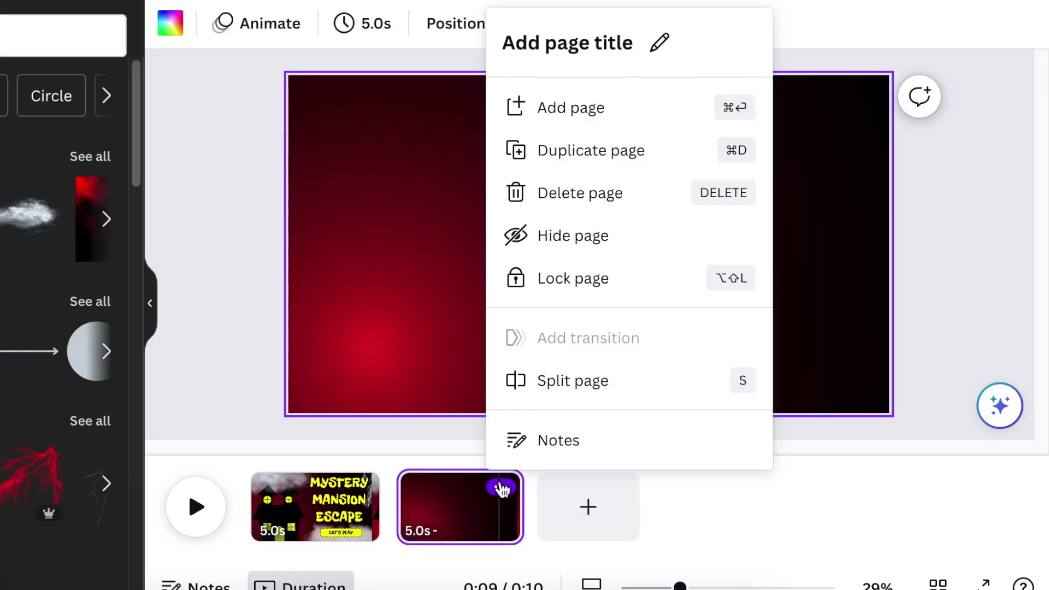
{"action": "left_click", "coordinate": [587, 149]}
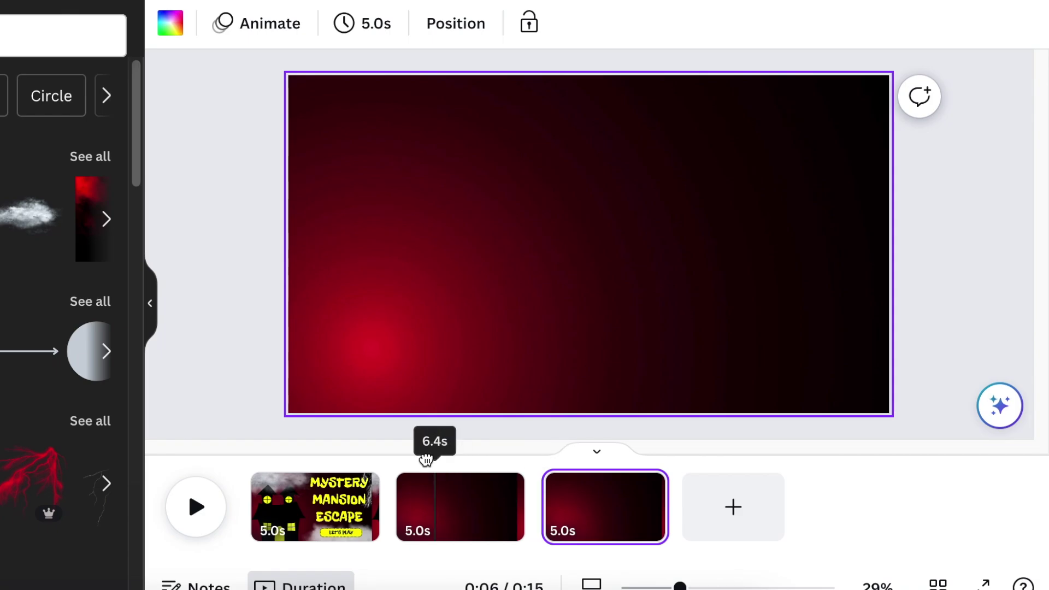
{"action": "left_click_drag", "start_coordinate": [408, 461], "coordinate": [399, 457]}
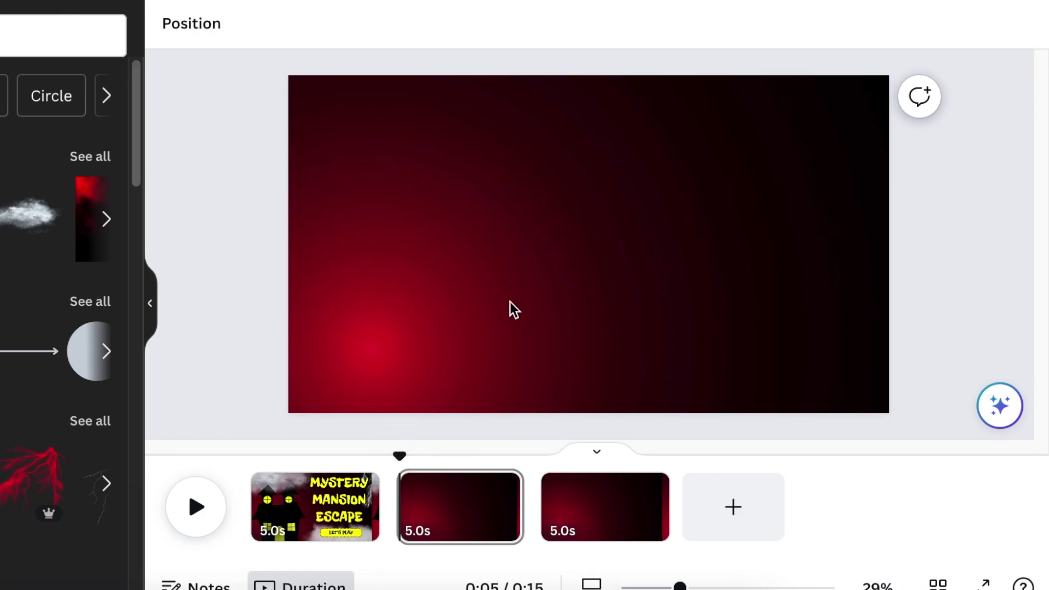
Step: Copy the opening page's title onto page 2, widen its text box, reword it as "HOW TO PLAY!" and move it lower
{"action": "left_click", "coordinate": [347, 505]}
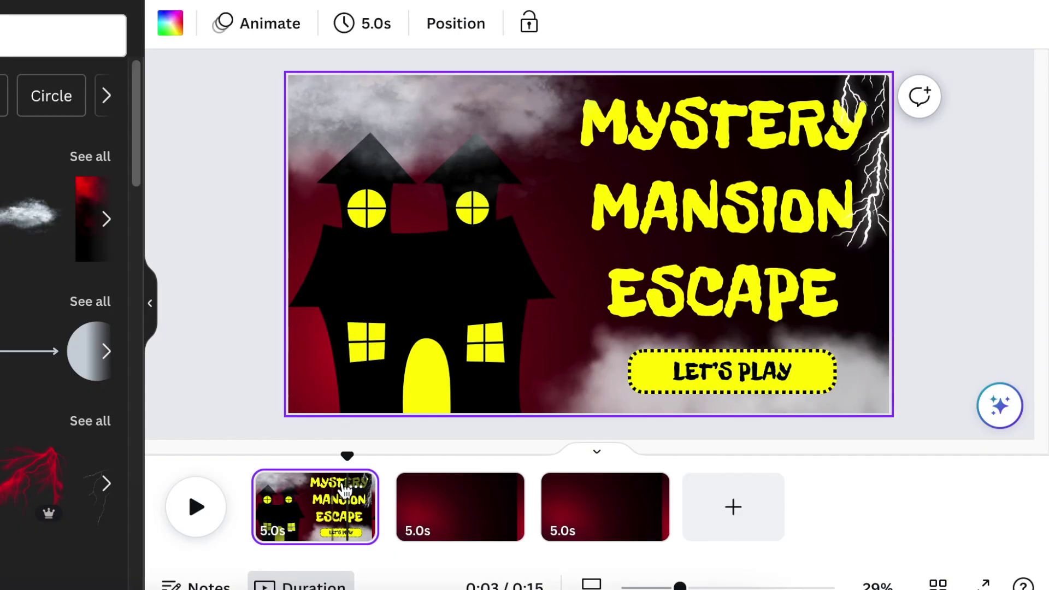
{"action": "left_click", "coordinate": [676, 239]}
{"action": "left_click", "coordinate": [491, 509]}
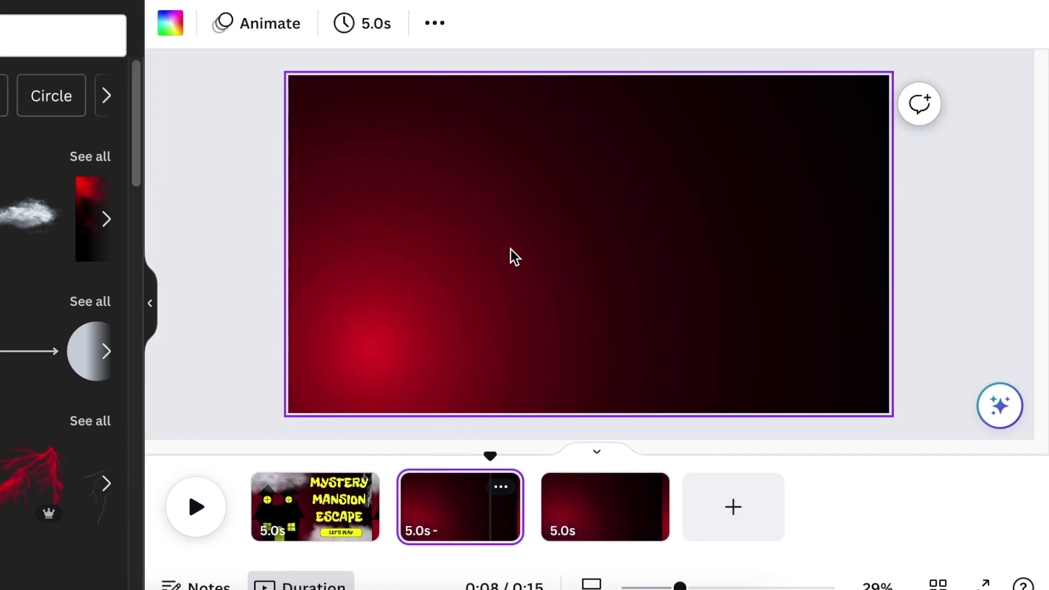
{"action": "key", "text": "ctrl+v"}
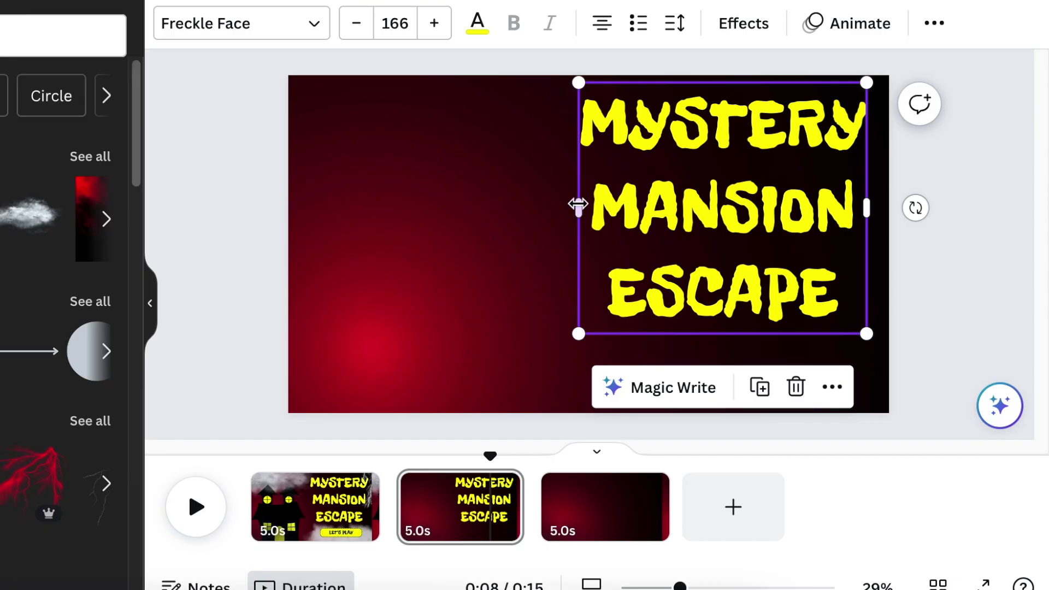
{"action": "left_click_drag", "start_coordinate": [524, 210], "coordinate": [322, 213]}
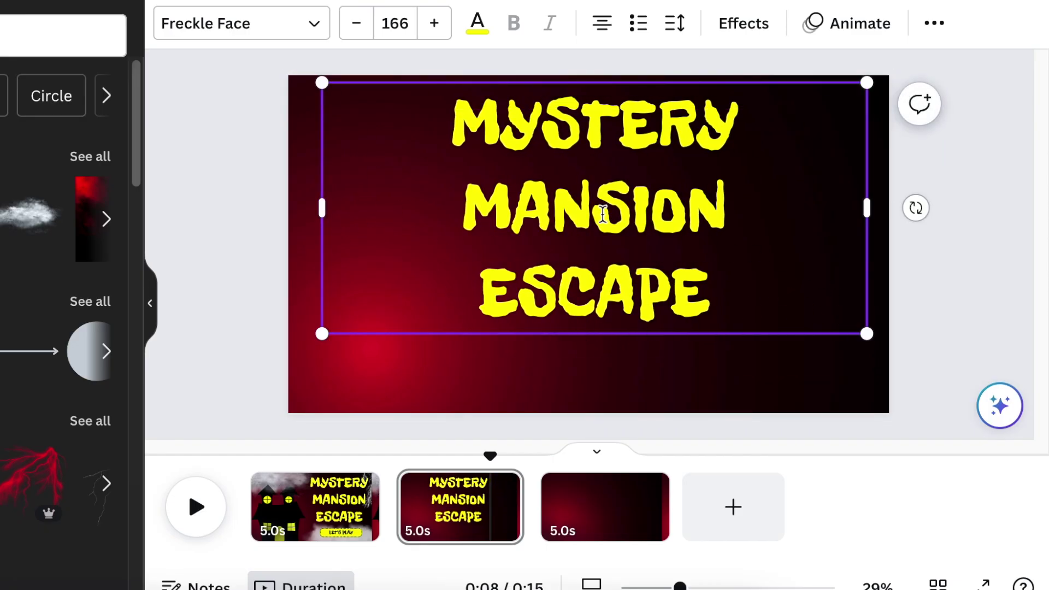
{"action": "triple_click", "coordinate": [604, 213]}
{"action": "type", "text": "HOW TO PLAY!"}
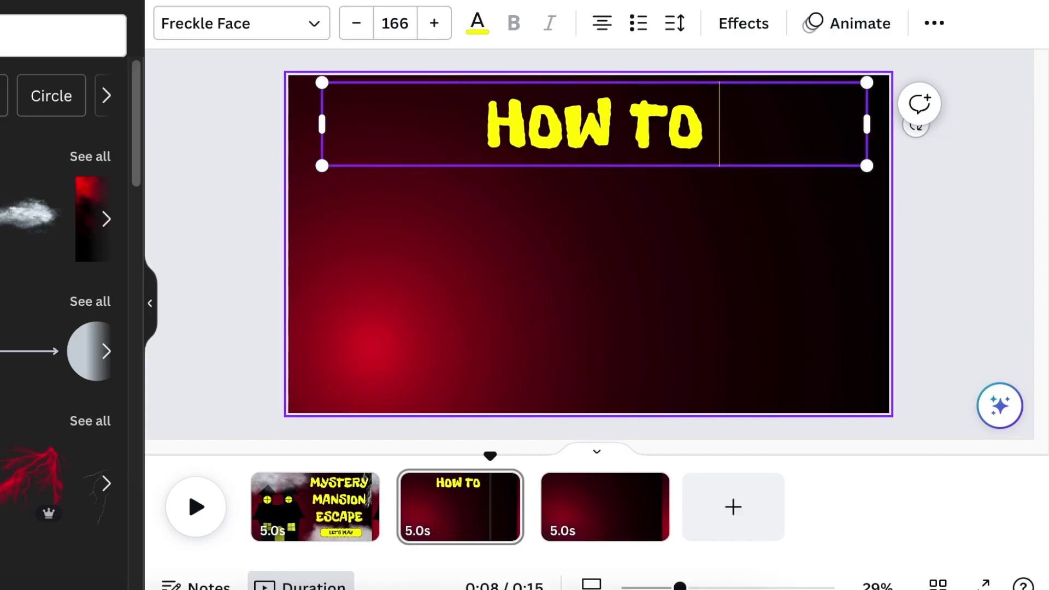
{"action": "left_click", "coordinate": [655, 172]}
{"action": "left_click_drag", "start_coordinate": [654, 129], "coordinate": [654, 194]}
Step: Duplicate the heading, shrink the copy to size 64.1 and reword it as "YOU'RE TRAPPED IN A MYSTERY MANSION" on one line beneath the heading
{"action": "left_click", "coordinate": [631, 99]}
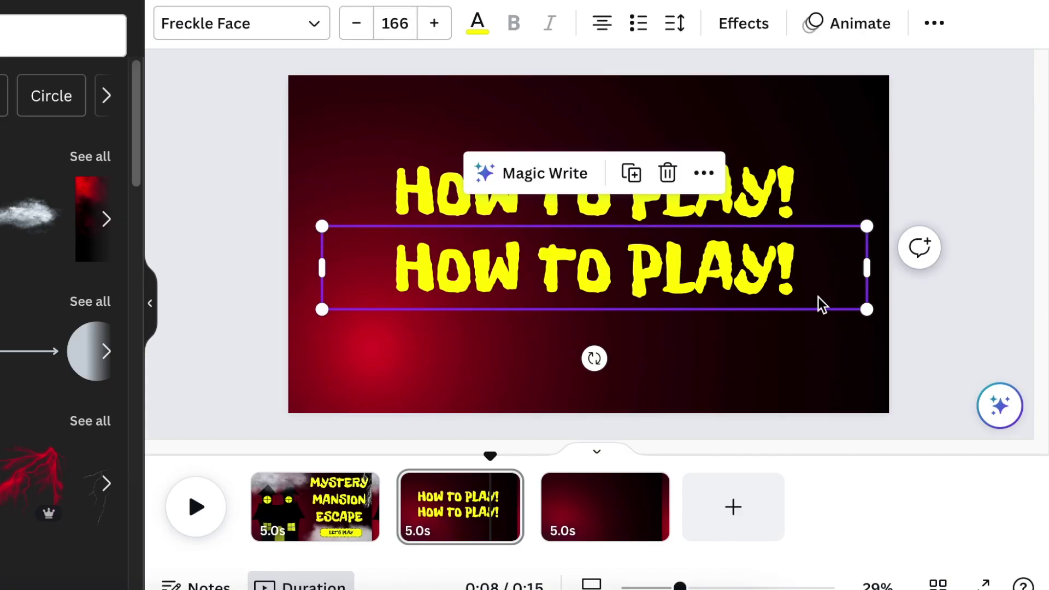
{"action": "left_click_drag", "start_coordinate": [867, 309], "coordinate": [595, 268]}
{"action": "left_click_drag", "start_coordinate": [479, 317], "coordinate": [593, 323]}
{"action": "triple_click", "coordinate": [582, 254]}
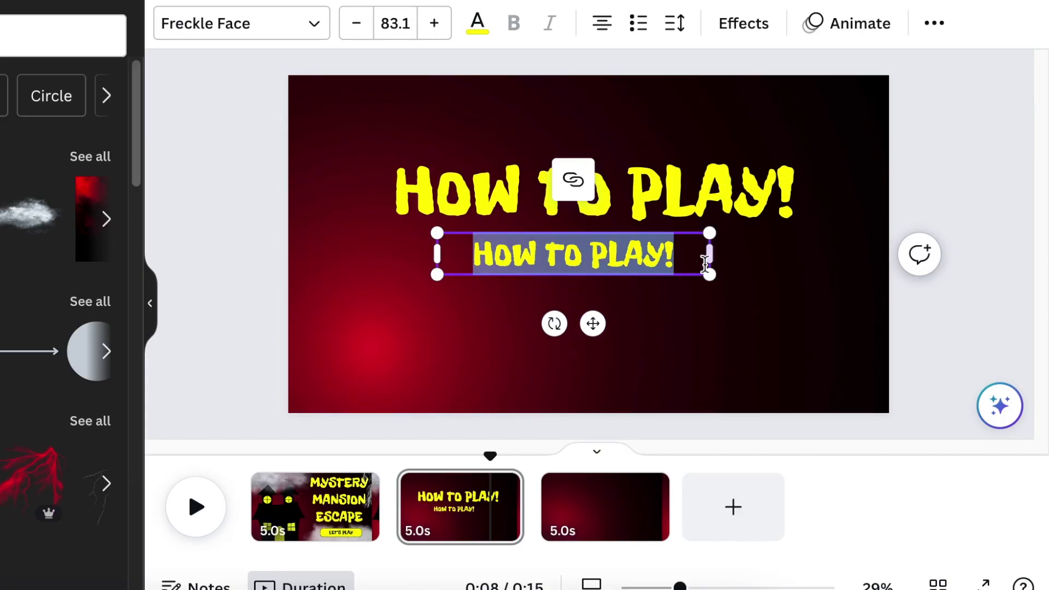
{"action": "type", "text": "YOU'RE TRAPPED IN A MYSTERY MANSION"}
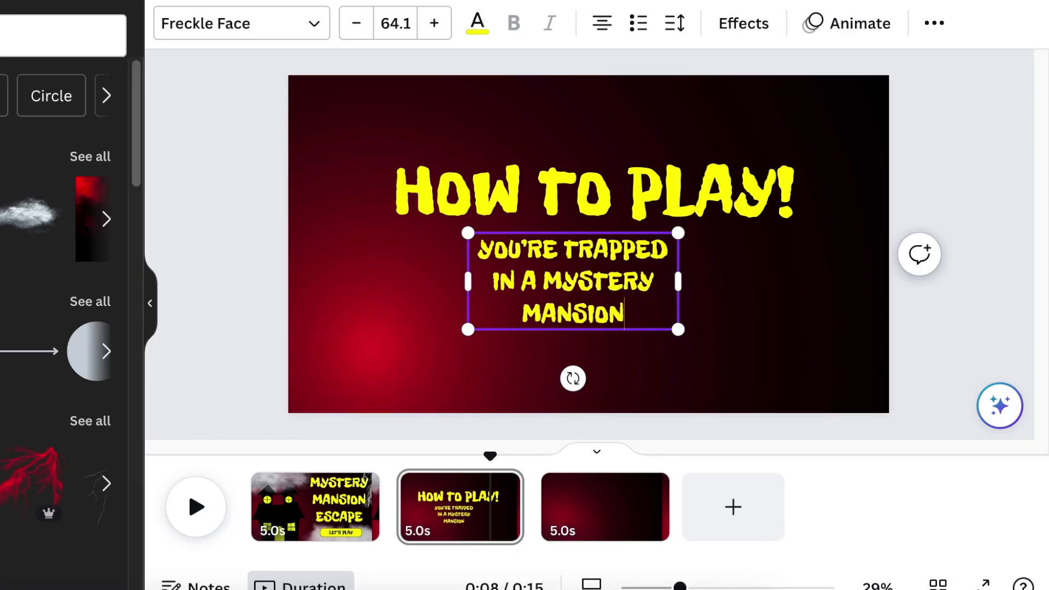
{"action": "left_click_drag", "start_coordinate": [678, 281], "coordinate": [968, 297]}
{"action": "left_click_drag", "start_coordinate": [729, 315], "coordinate": [597, 319]}
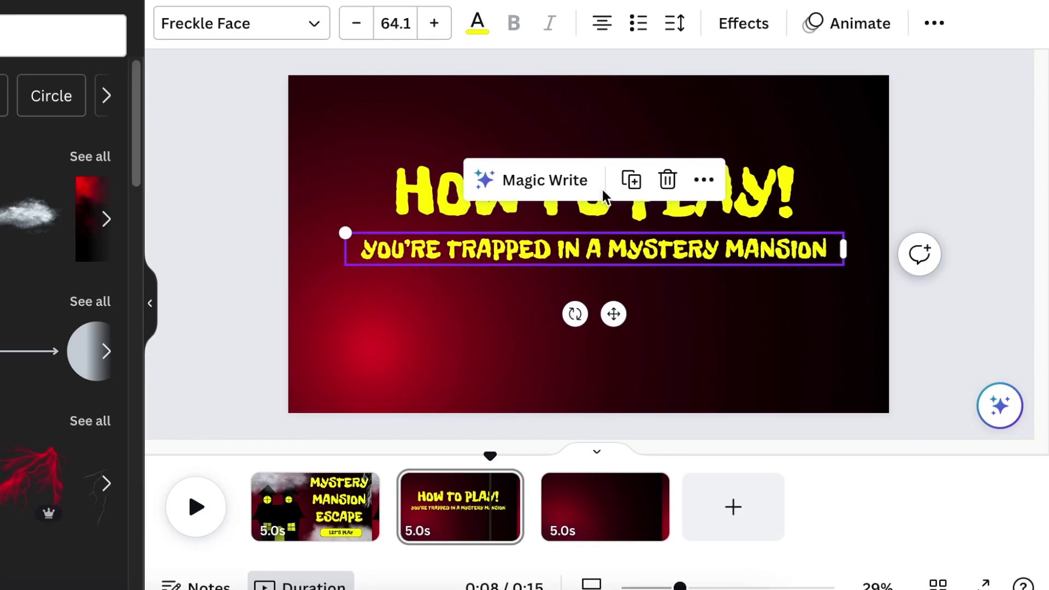
Step: Duplicate the subheading below itself and reword the copy as "YOU NEED TO SOLVE CLUES TO MOVE TO DIFFERENT"
{"action": "key", "text": "ctrl+d"}
{"action": "left_click", "coordinate": [623, 304]}
{"action": "type", "text": "YOU NEED TO SOLVE CLUES TO MOVE TO DIFFERENT"}
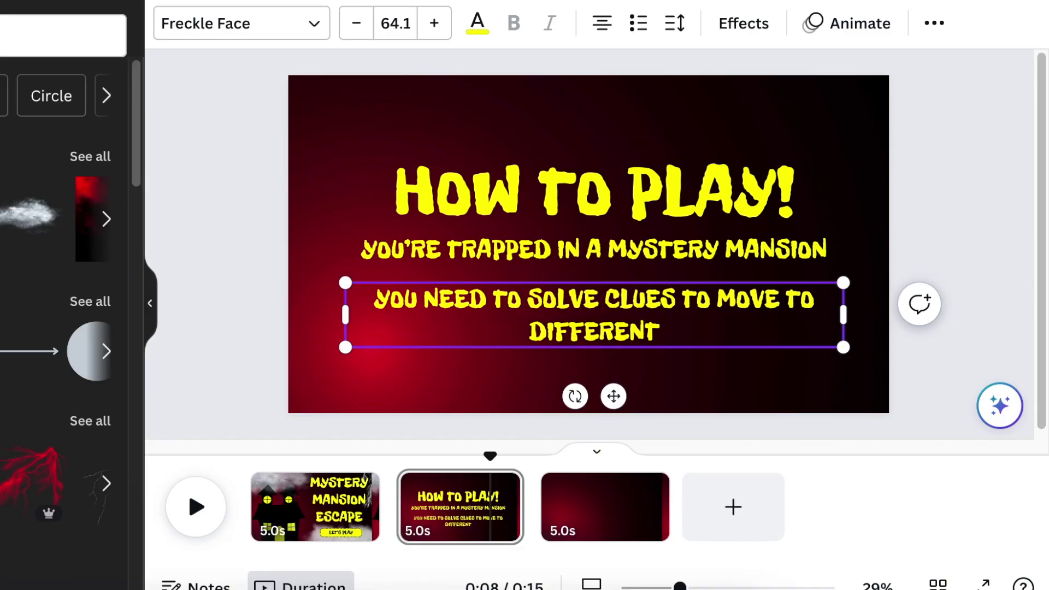
{"action": "left_click_drag", "start_coordinate": [678, 301], "coordinate": [712, 332]}
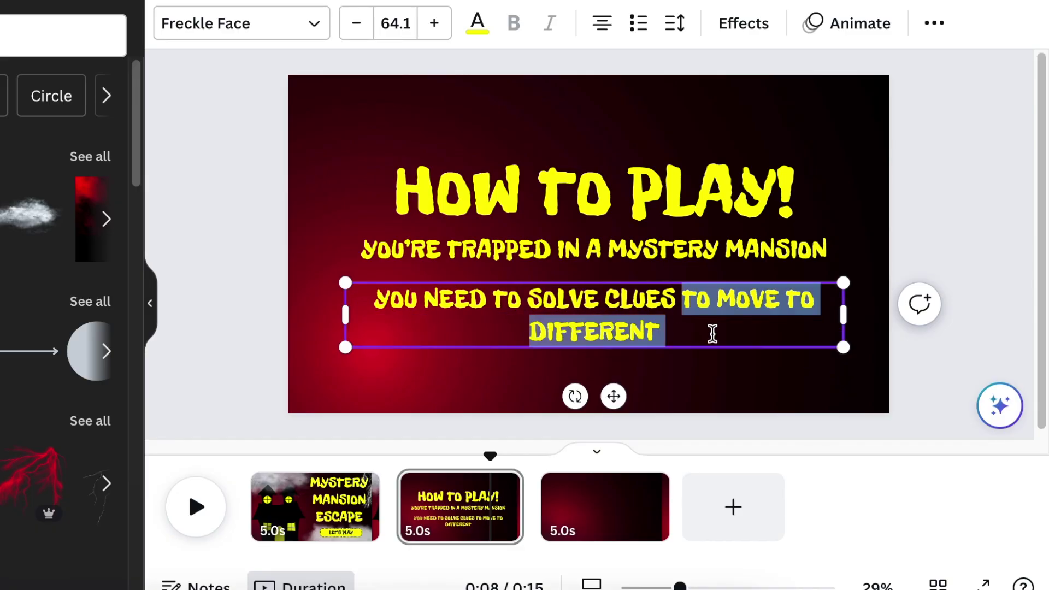
Step: Copy the setting paragraph beginning "The mansion is filled with secret passages" from ChatGPT and replace the lowest text on Canva page 2 with it
{"action": "key", "text": "alt+Tab"}
{"action": "left_click_drag", "start_coordinate": [152, 188], "coordinate": [769, 219]}
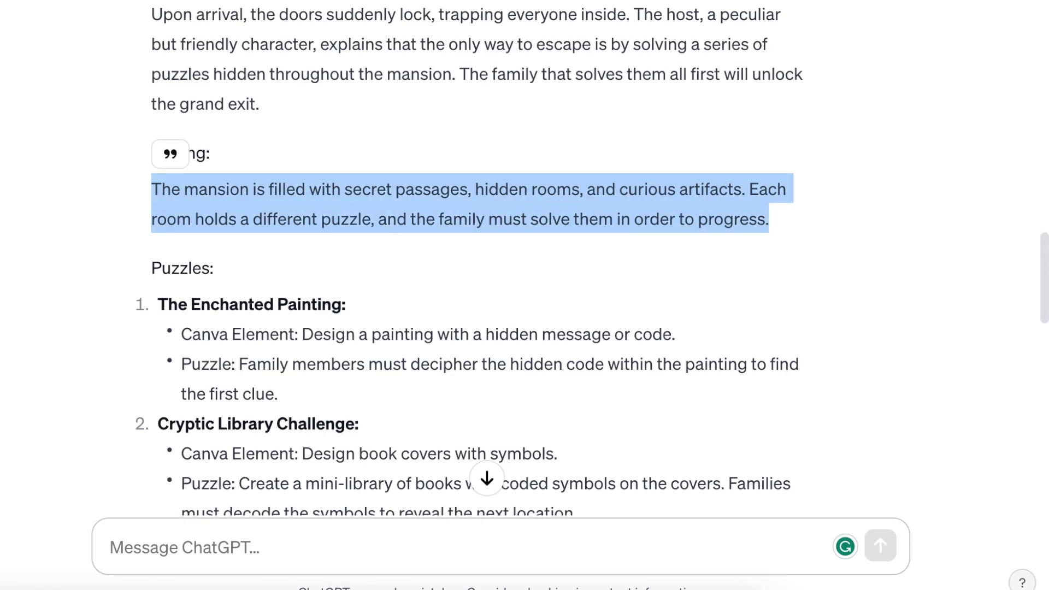
{"action": "key", "text": "ctrl+c"}
{"action": "key", "text": "alt+Tab"}
{"action": "left_click_drag", "start_coordinate": [375, 300], "coordinate": [663, 330]}
{"action": "key", "text": "ctrl+v"}
Step: Resize the pasted paragraph to size 47.6 and reposition it, the subheading and the heading so all three fit the page
{"action": "left_click_drag", "start_coordinate": [726, 405], "coordinate": [852, 404]}
{"action": "left_click_drag", "start_coordinate": [705, 361], "coordinate": [699, 320]}
{"action": "left_click_drag", "start_coordinate": [647, 197], "coordinate": [647, 178]}
{"action": "left_click_drag", "start_coordinate": [651, 249], "coordinate": [645, 244]}
{"action": "left_click_drag", "start_coordinate": [691, 334], "coordinate": [691, 323]}
Step: Replace "the family" with "you" in the mansion paragraph
{"action": "left_click", "coordinate": [564, 336]}
{"action": "left_click_drag", "start_coordinate": [564, 336], "coordinate": [665, 338]}
{"action": "type", "text": "you"}
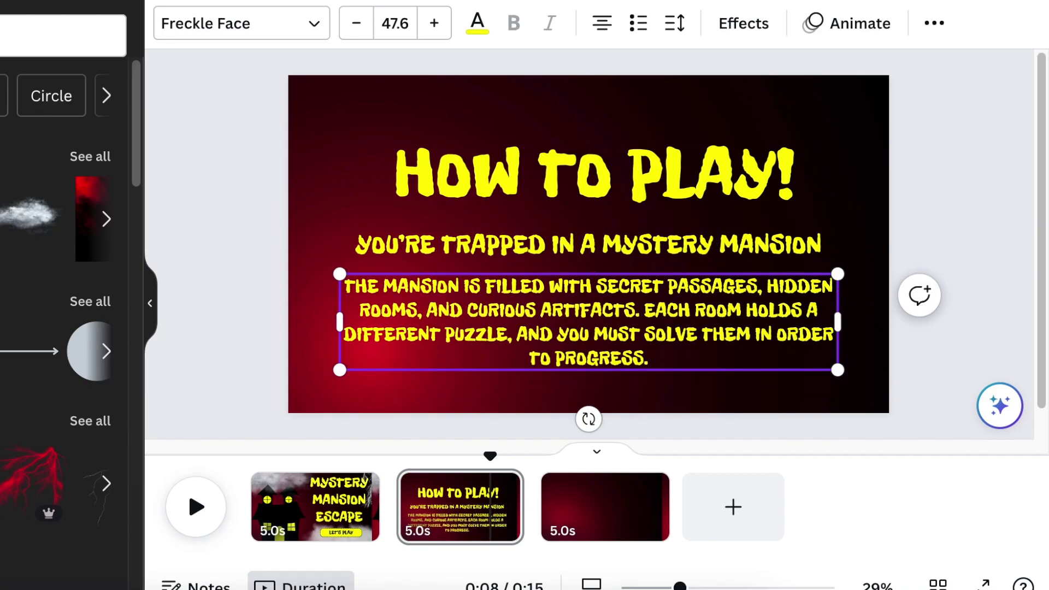
{"action": "left_click", "coordinate": [487, 377]}
Step: Copy the lightning from the opening page onto the How to Play page and select the opening page's lower-right smoke cloud
{"action": "left_click", "coordinate": [316, 507]}
{"action": "left_click", "coordinate": [866, 164]}
{"action": "left_click", "coordinate": [485, 513]}
{"action": "key", "text": "ctrl+v"}
{"action": "left_click", "coordinate": [299, 507]}
{"action": "left_click", "coordinate": [864, 386]}
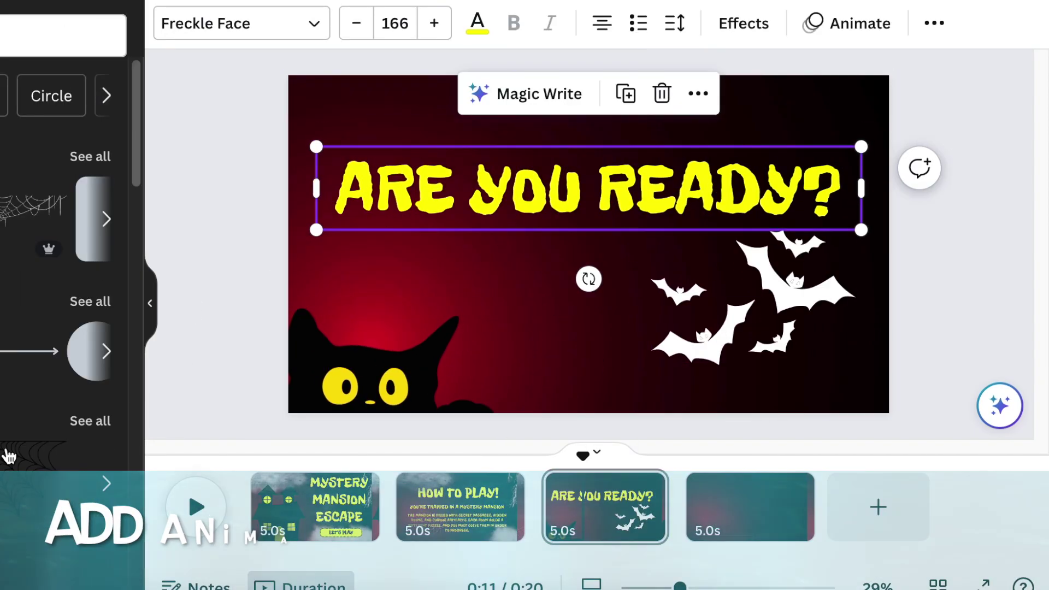
Step: On the "ARE YOU READY?" page, recolor the bats white and shrink the spider web into the page's upper-left corner
{"action": "left_click", "coordinate": [9, 456]}
{"action": "left_click_drag", "start_coordinate": [540, 332], "coordinate": [403, 188]}
{"action": "left_click", "coordinate": [561, 379]}
{"action": "left_click", "coordinate": [728, 441]}
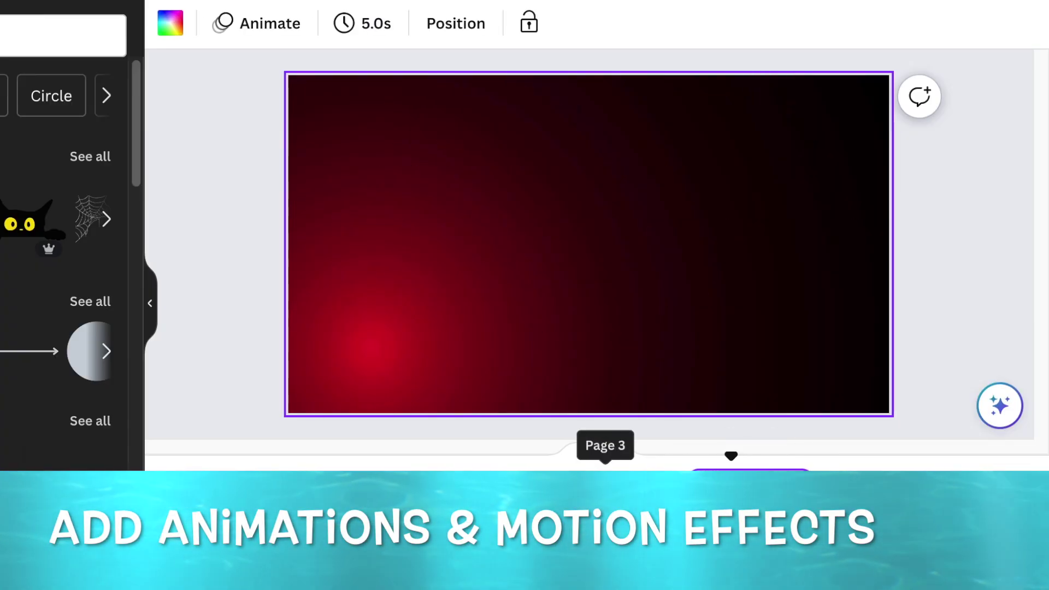
{"action": "left_click", "coordinate": [605, 492]}
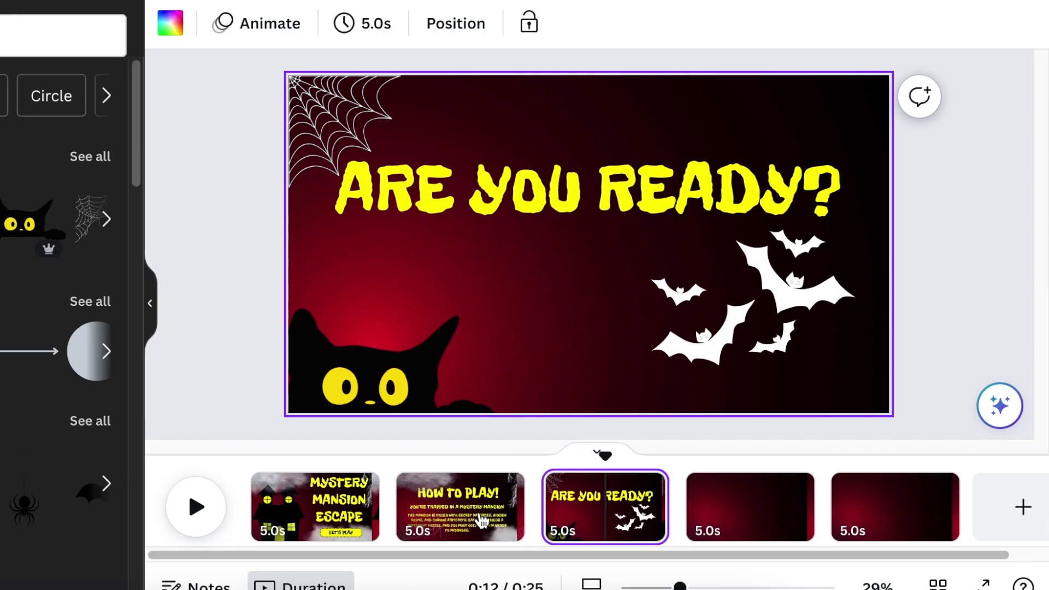
Step: Switch to ChatGPT and read through the story's puzzle list down to the conclusion
{"action": "left_click", "coordinate": [730, 526]}
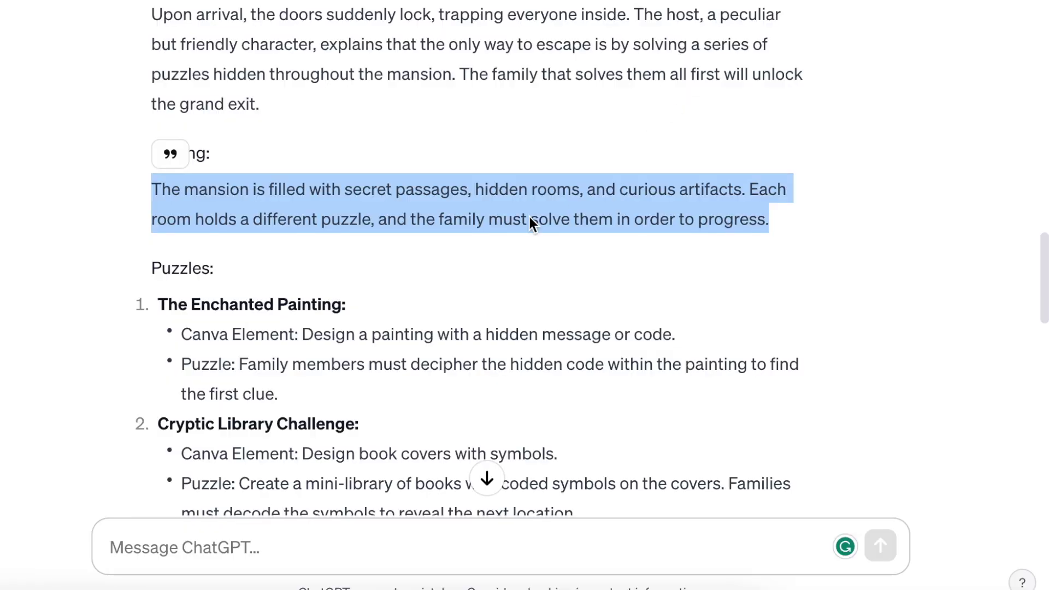
{"action": "scroll", "coordinate": [497, 311], "scroll_direction": "down", "scroll_amount": 1}
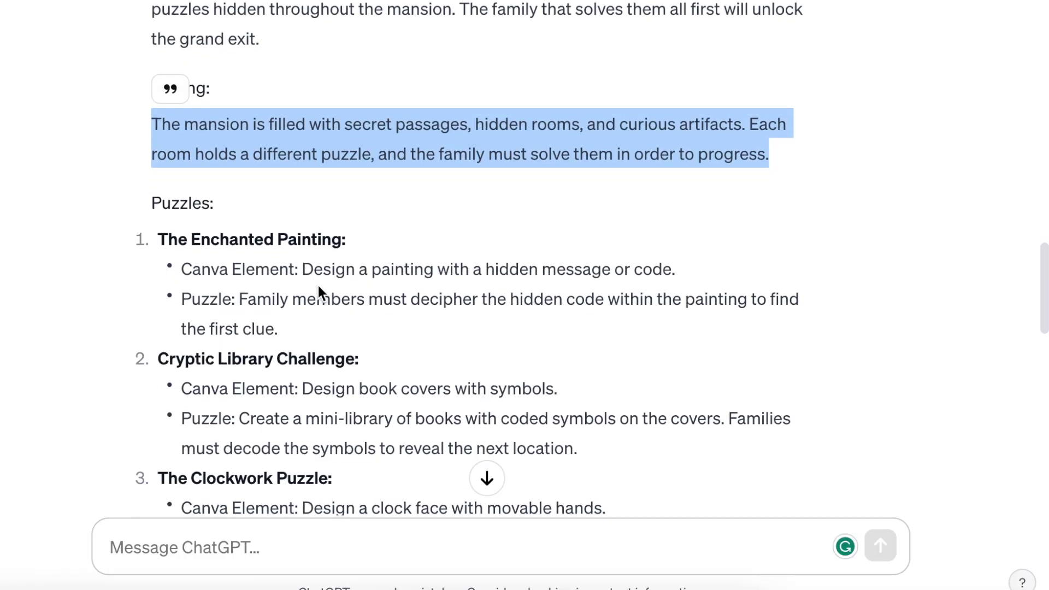
{"action": "scroll", "coordinate": [318, 285], "scroll_direction": "down", "scroll_amount": 4}
{"action": "scroll", "coordinate": [312, 283], "scroll_direction": "down", "scroll_amount": 5}
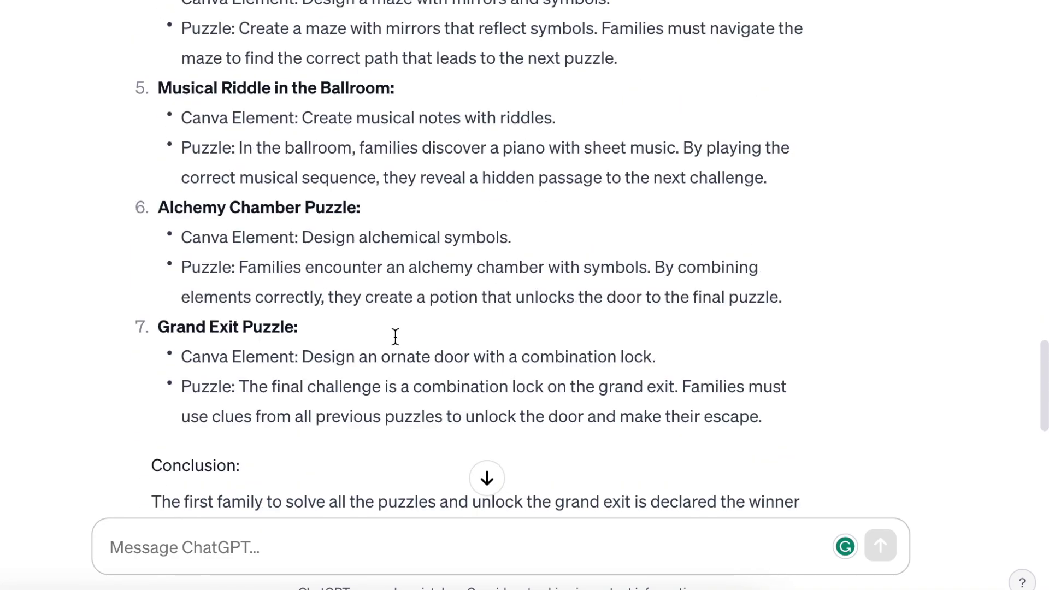
{"action": "scroll", "coordinate": [394, 335], "scroll_direction": "down", "scroll_amount": 3}
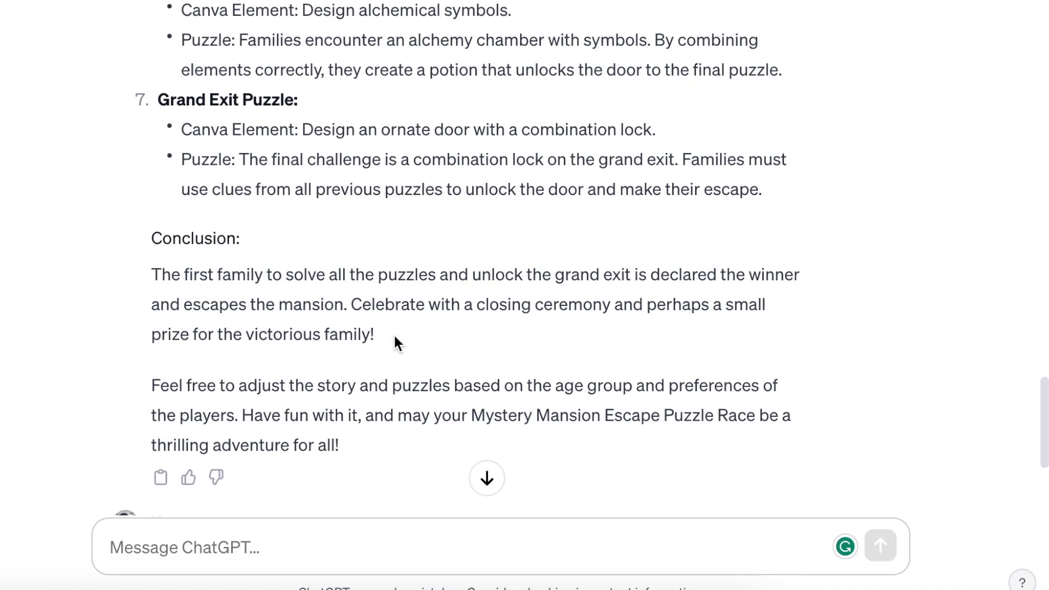
Step: In Canva's Magic Media, generate a landscape image of a painting of Mona Lisa with a small cellphone
{"action": "scroll", "coordinate": [395, 342], "scroll_direction": "up", "scroll_amount": 10}
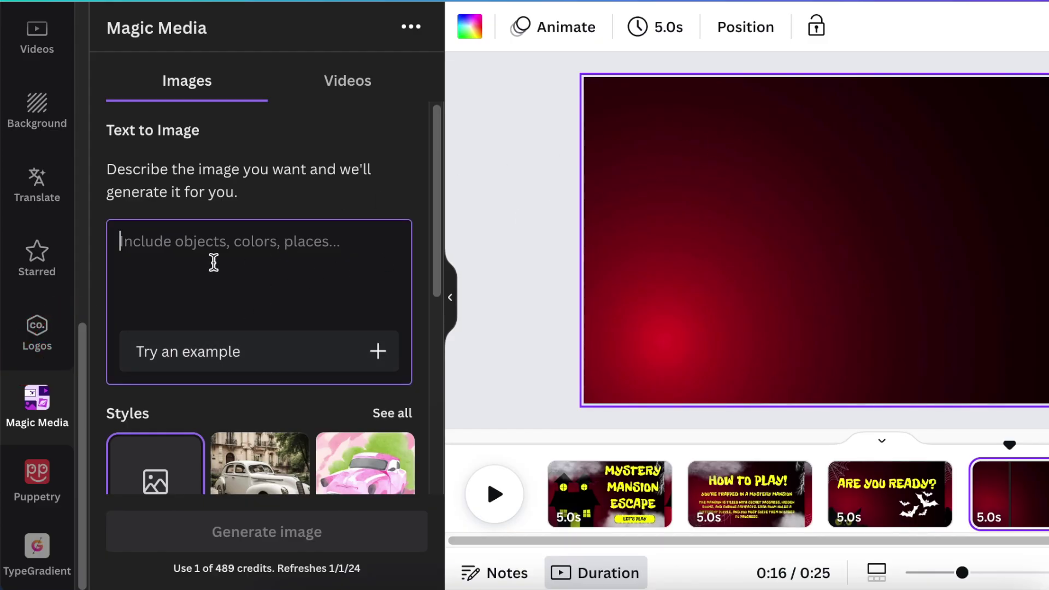
{"action": "type", "text": "CRE"}
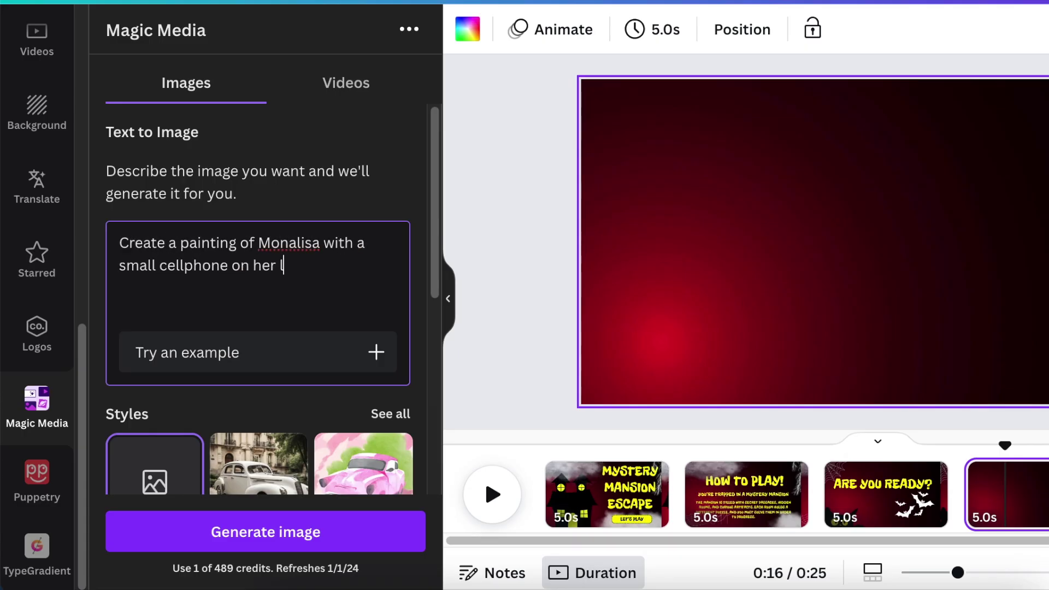
{"action": "scroll", "coordinate": [285, 410], "scroll_direction": "down", "scroll_amount": 6}
{"action": "left_click", "coordinate": [261, 419]}
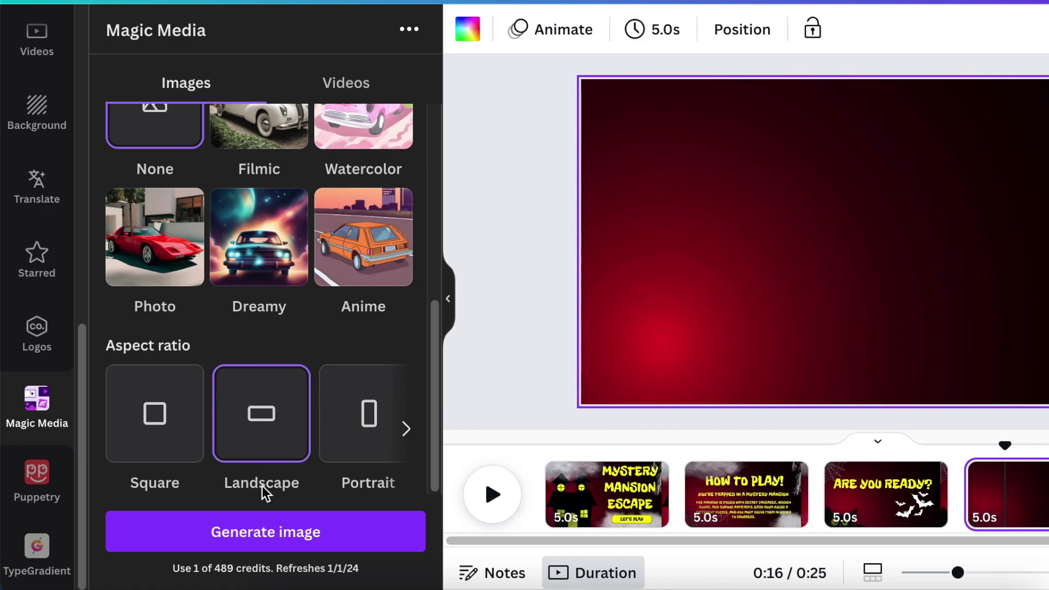
{"action": "left_click", "coordinate": [282, 532]}
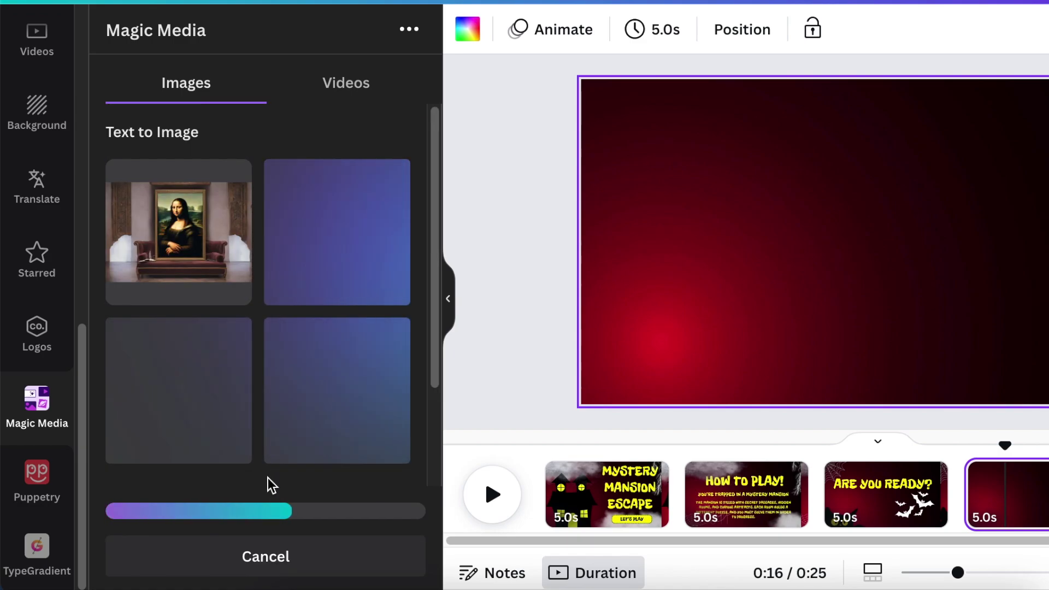
Step: Add the generated framed Mona Lisa image to the blank red page, enlarge it and shift it toward the page's right side
{"action": "left_click", "coordinate": [179, 233]}
{"action": "left_click_drag", "start_coordinate": [742, 329], "coordinate": [633, 404]}
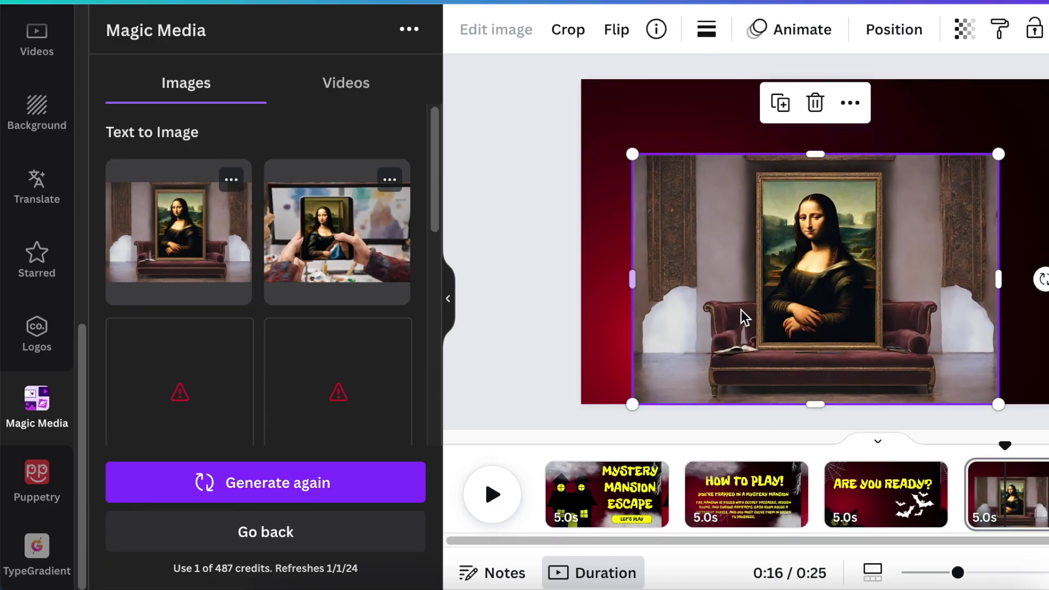
{"action": "left_click_drag", "start_coordinate": [994, 163], "coordinate": [1047, 114]}
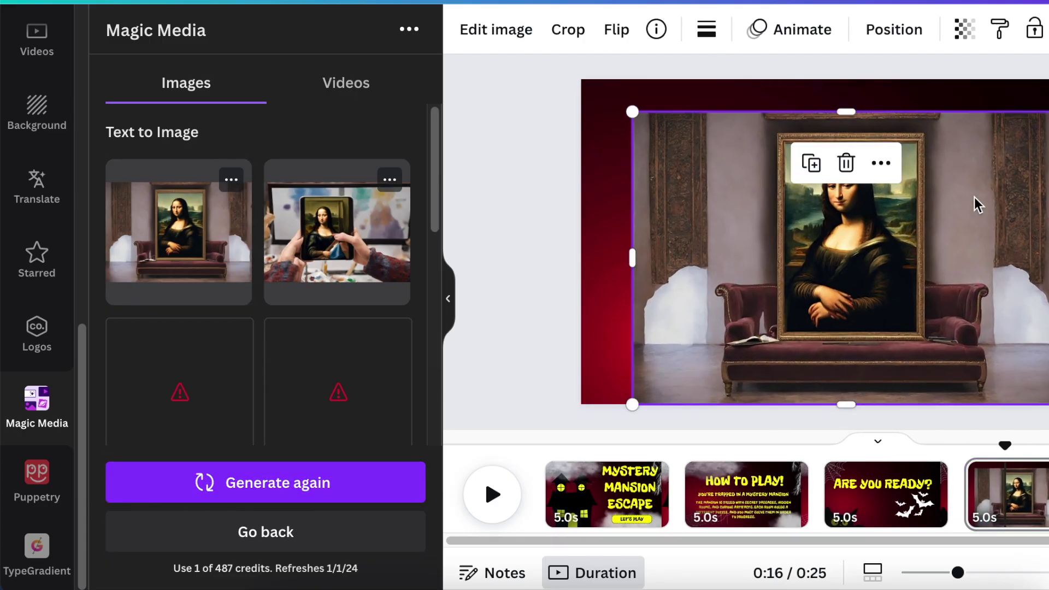
{"action": "left_click_drag", "start_coordinate": [955, 235], "coordinate": [1023, 218]}
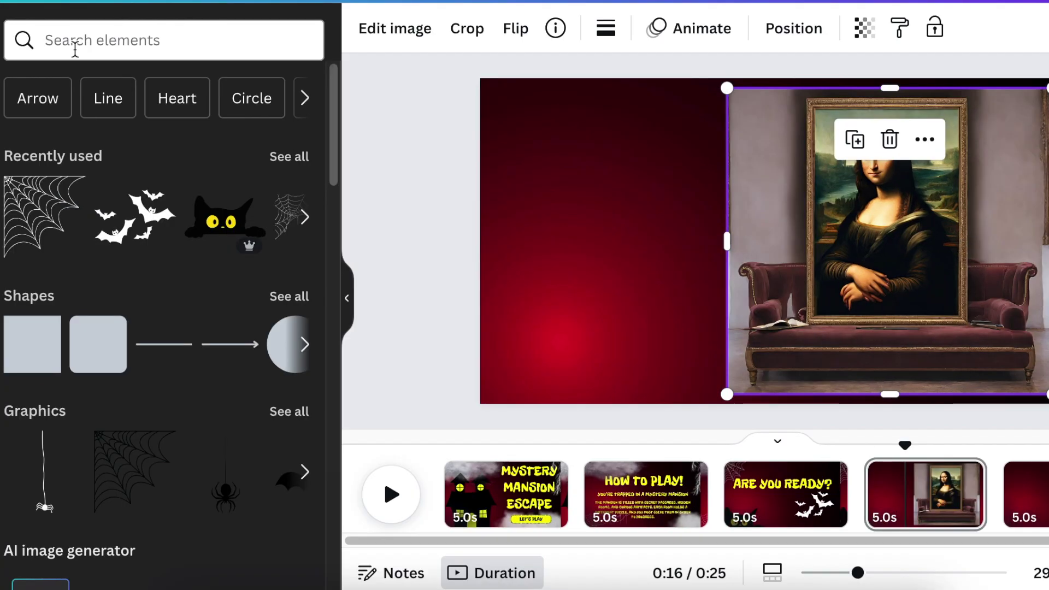
Step: Search the graphic elements for "cell phone"
{"action": "left_click", "coordinate": [75, 45]}
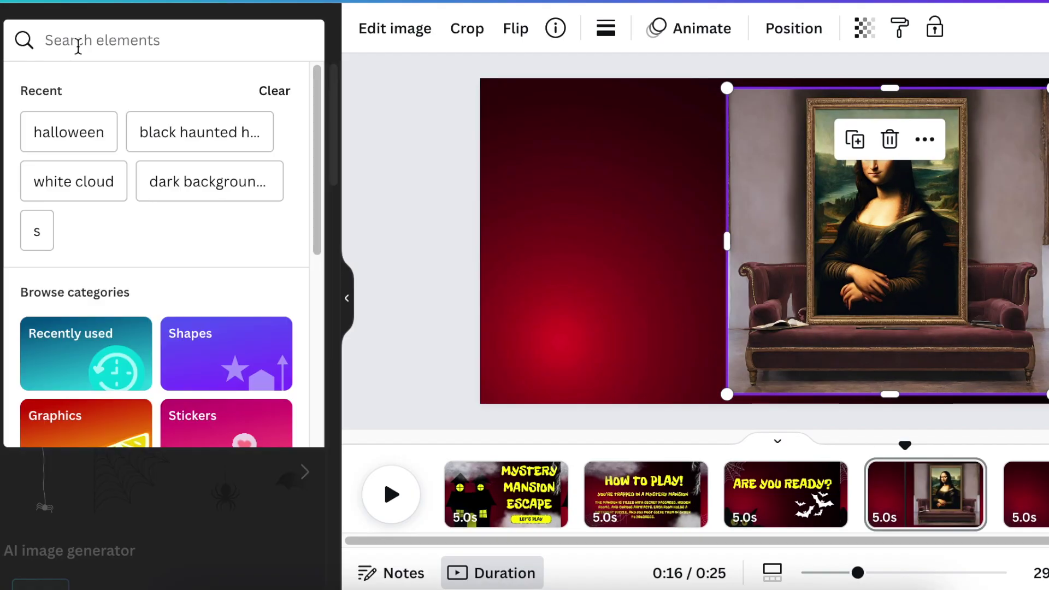
{"action": "type", "text": "cell phon"}
{"action": "key", "text": "Return"}
{"action": "left_click", "coordinate": [109, 41]}
{"action": "type", "text": "e"}
{"action": "key", "text": "Return"}
{"action": "left_click", "coordinate": [288, 205]}
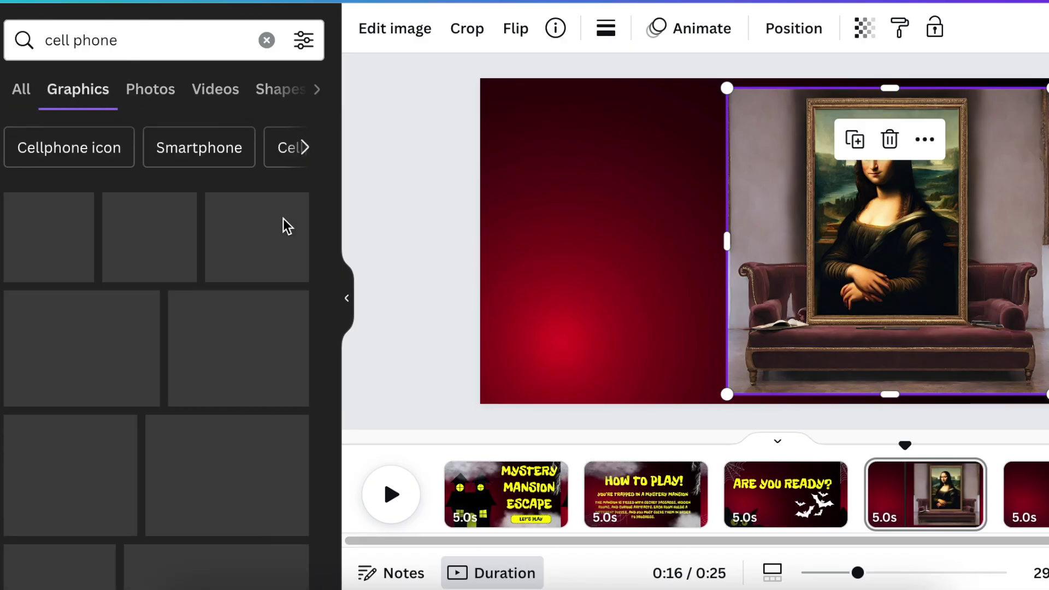
Step: Add the white-framed smartphone graphic with a black screen to the painting page and shrink it
{"action": "scroll", "coordinate": [336, 279], "scroll_direction": "down", "scroll_amount": 1}
{"action": "scroll", "coordinate": [336, 278], "scroll_direction": "down", "scroll_amount": 5}
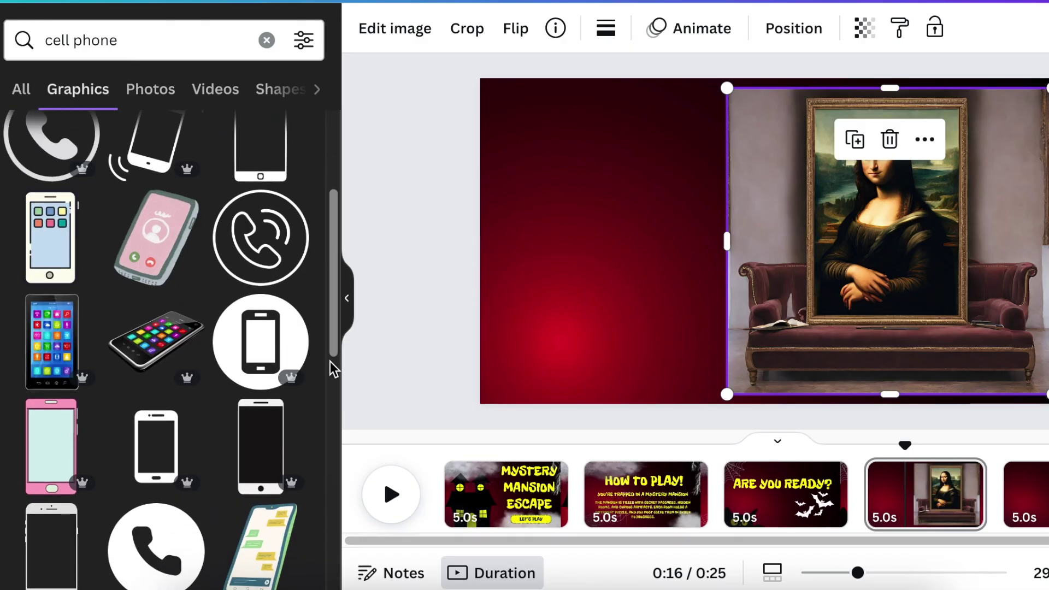
{"action": "scroll", "coordinate": [337, 405], "scroll_direction": "down", "scroll_amount": 10}
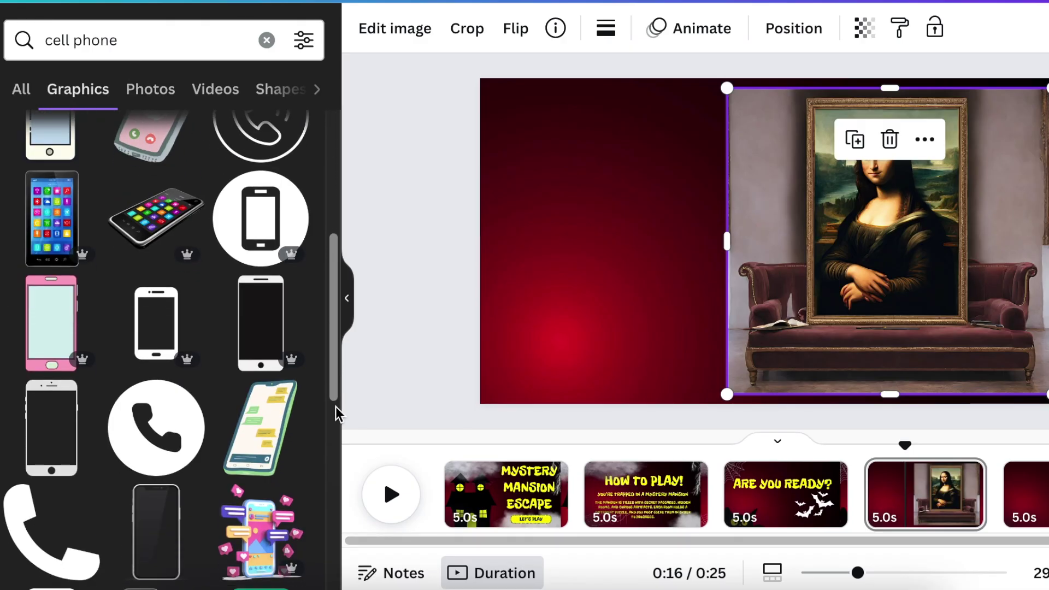
{"action": "left_click_drag", "start_coordinate": [335, 435], "coordinate": [347, 283]}
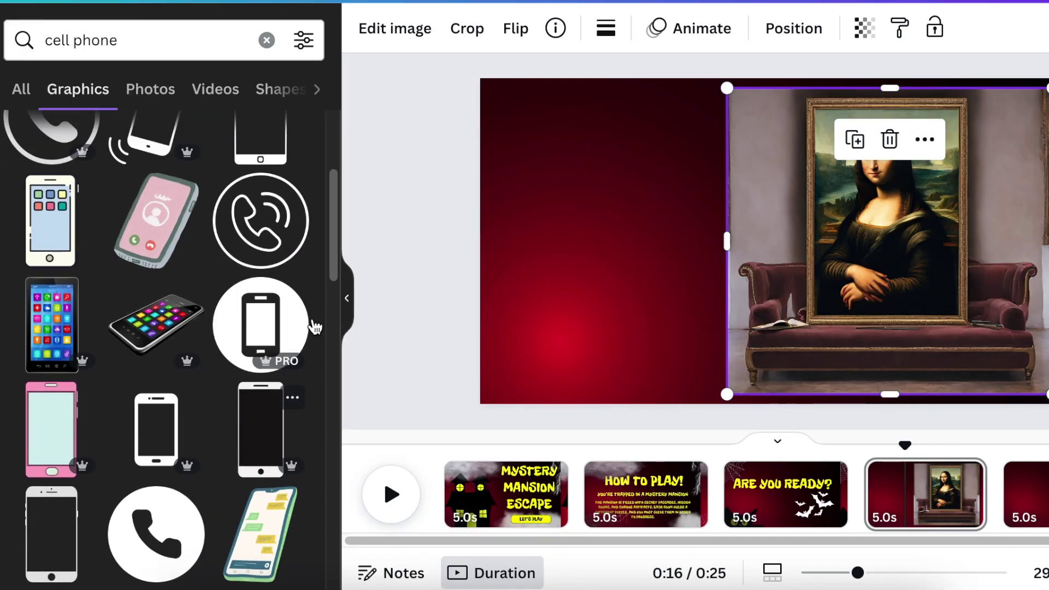
{"action": "scroll", "coordinate": [295, 318], "scroll_direction": "up", "scroll_amount": 4}
{"action": "left_click", "coordinate": [274, 313]}
{"action": "scroll", "coordinate": [145, 372], "scroll_direction": "down", "scroll_amount": 8}
{"action": "left_click", "coordinate": [51, 304]}
{"action": "left_click_drag", "start_coordinate": [807, 174], "coordinate": [745, 292]}
Step: Place the tiny phone at an angle in Mona Lisa's hand in the painting
{"action": "left_click", "coordinate": [605, 28]}
{"action": "scroll", "coordinate": [286, 383], "scroll_direction": "down", "scroll_amount": 5}
{"action": "left_click", "coordinate": [286, 522]}
{"action": "left_click_drag", "start_coordinate": [721, 352], "coordinate": [909, 338]}
{"action": "left_click", "coordinate": [834, 307]}
{"action": "double_click", "coordinate": [841, 308]}
{"action": "left_click", "coordinate": [832, 301]}
{"action": "key", "text": "Escape"}
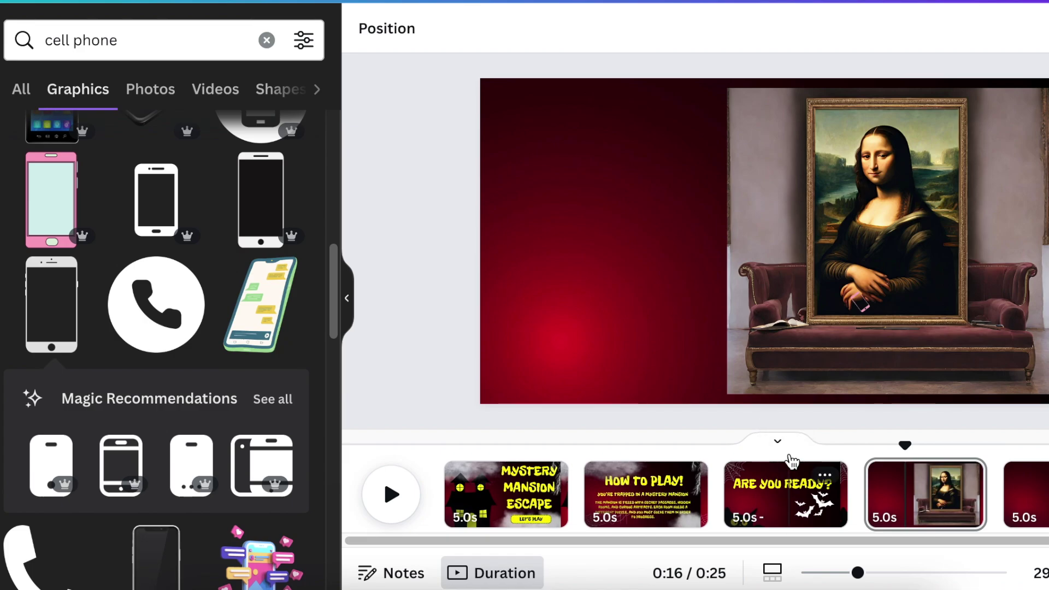
Step: Paste the yellow heading onto the painting page, change it to "SOLVE THE MYSTERY!" and fit it on two lines in the page's upper-left area
{"action": "left_click", "coordinate": [561, 335]}
{"action": "type", "text": "ARE YOU READY?"}
{"action": "left_click_drag", "start_coordinate": [996, 221], "coordinate": [810, 184]}
{"action": "left_click_drag", "start_coordinate": [661, 181], "coordinate": [642, 136]}
{"action": "double_click", "coordinate": [642, 136]}
{"action": "type", "text": "SOLVE THE MYSTERY!"}
{"action": "left_click_drag", "start_coordinate": [789, 147], "coordinate": [672, 149]}
{"action": "left_click_drag", "start_coordinate": [553, 143], "coordinate": [576, 129]}
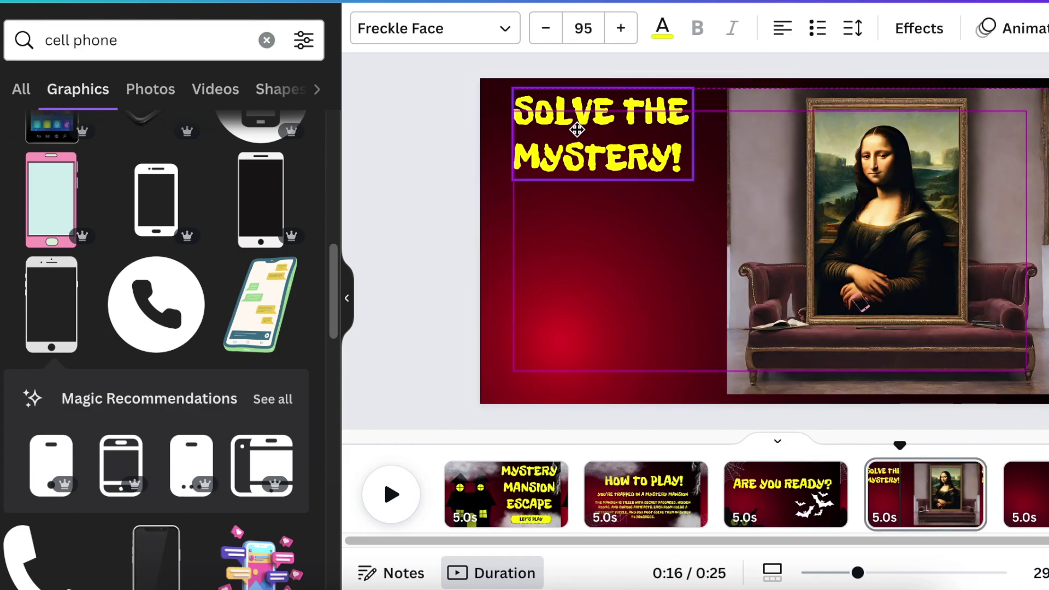
Step: Shift the Mona Lisa image together with its phone slightly to the right
{"action": "left_click", "coordinate": [644, 349]}
{"action": "left_click_drag", "start_coordinate": [871, 378], "coordinate": [877, 379]}
{"action": "key", "text": "super+z"}
{"action": "left_click_drag", "start_coordinate": [825, 211], "coordinate": [848, 211]}
{"action": "key", "text": "Escape"}
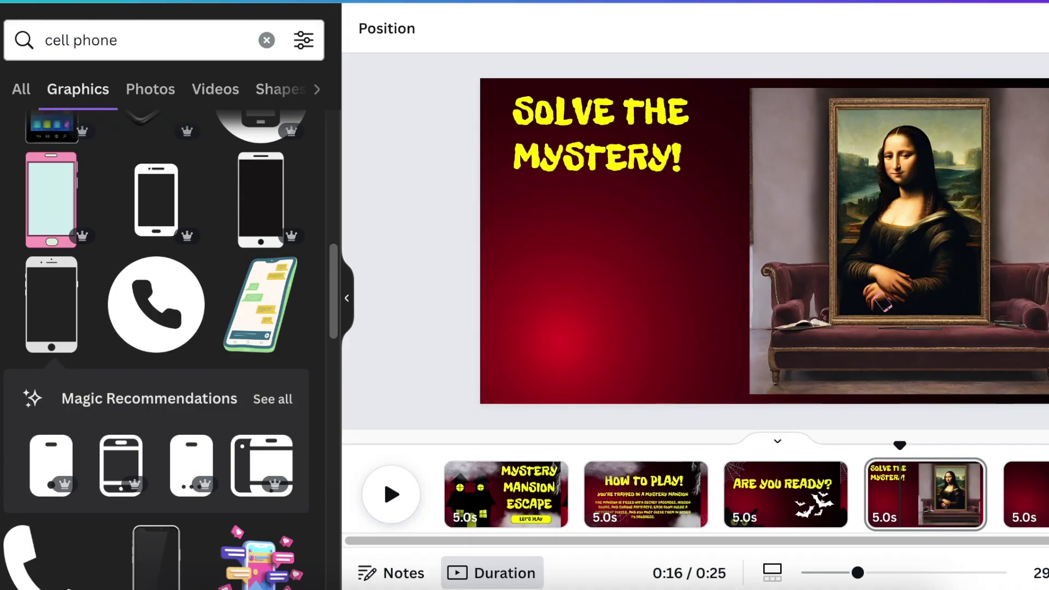
Step: Copy the LET'S PLAY button from the opening page onto the puzzle page and place it below the heading
{"action": "left_click", "coordinate": [531, 477]}
{"action": "left_click", "coordinate": [908, 365]}
{"action": "key", "text": "super+c"}
{"action": "left_click", "coordinate": [906, 492]}
{"action": "key", "text": "super+v"}
{"action": "left_click_drag", "start_coordinate": [907, 365], "coordinate": [593, 284]}
Step: Relabel the button "THE SMILE" and duplicate it below as a second answer reading "THE HAIR"
{"action": "double_click", "coordinate": [552, 220]}
{"action": "triple_click", "coordinate": [552, 219]}
{"action": "type", "text": "THE SMILE"}
{"action": "key", "text": "super+d"}
{"action": "double_click", "coordinate": [623, 276]}
{"action": "type", "text": "HAIR"}
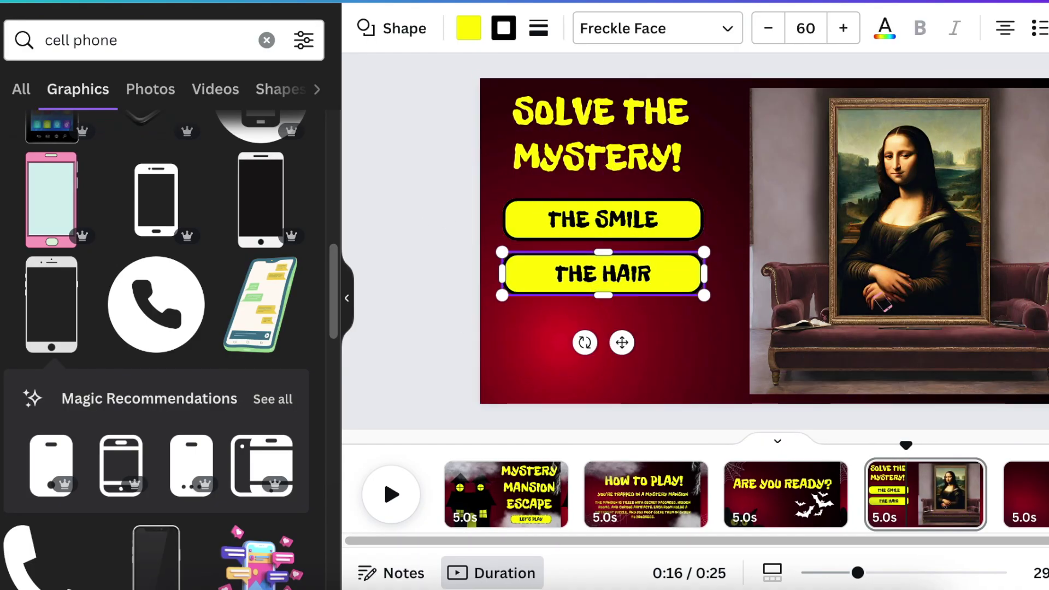
Step: Duplicate the answer button once more and label the copy "THE PHONE"
{"action": "key", "text": "super+d"}
{"action": "type", "text": "CE"}
{"action": "key", "text": "BackSpace"}
{"action": "key", "text": "BackSpace"}
{"action": "type", "text": "PHONE"}
Step: Move the three answer buttons up together so they sit closer beneath the heading
{"action": "left_click_drag", "start_coordinate": [421, 191], "coordinate": [710, 358]}
{"action": "left_click_drag", "start_coordinate": [603, 273], "coordinate": [603, 255]}
{"action": "left_click", "coordinate": [601, 134]}
{"action": "left_click", "coordinate": [842, 32]}
{"action": "left_click", "coordinate": [434, 161]}
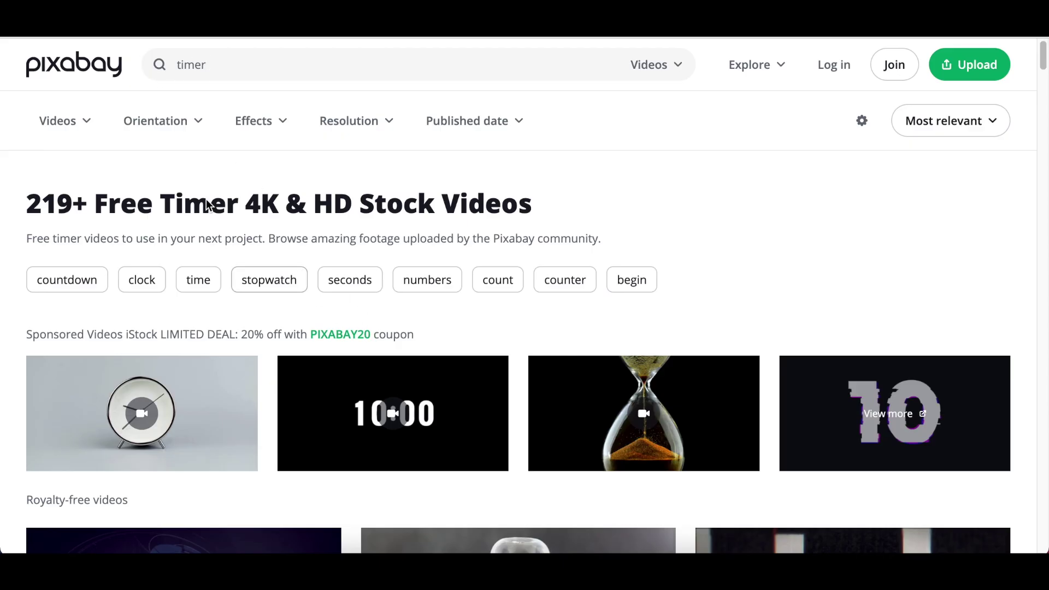
Step: Switch to Pixabay and browse the timer stock videos for a countdown
{"action": "scroll", "coordinate": [519, 355], "scroll_direction": "down", "scroll_amount": 4}
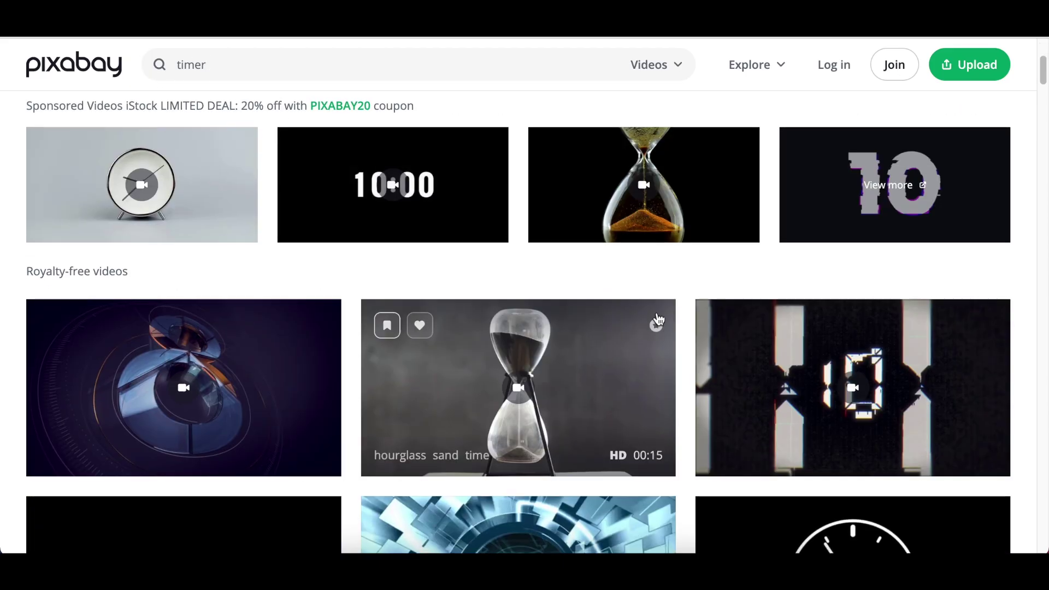
{"action": "scroll", "coordinate": [804, 332], "scroll_direction": "down", "scroll_amount": 5}
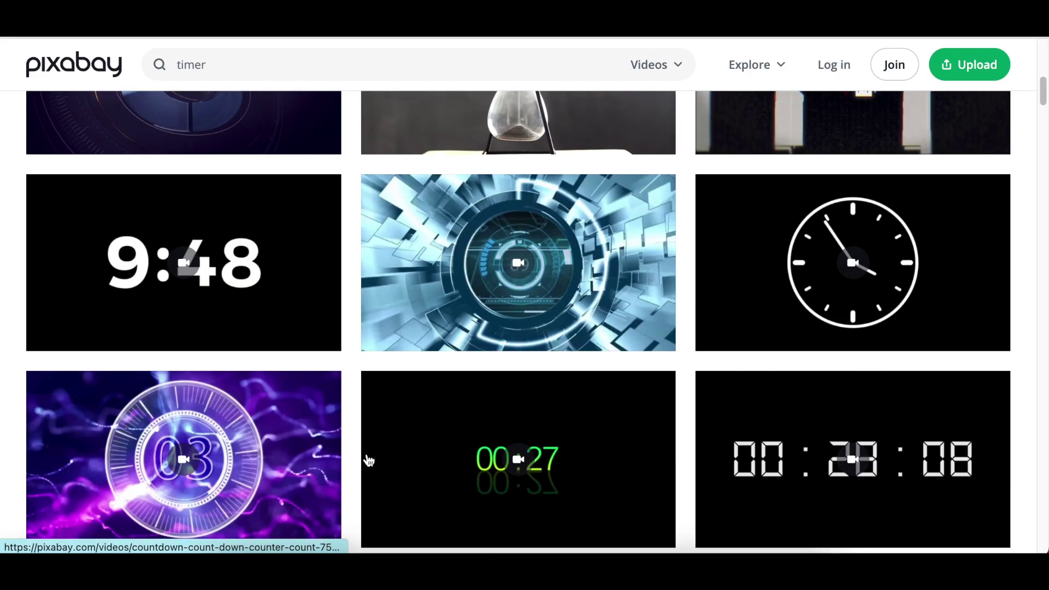
{"action": "scroll", "coordinate": [411, 434], "scroll_direction": "up", "scroll_amount": 8}
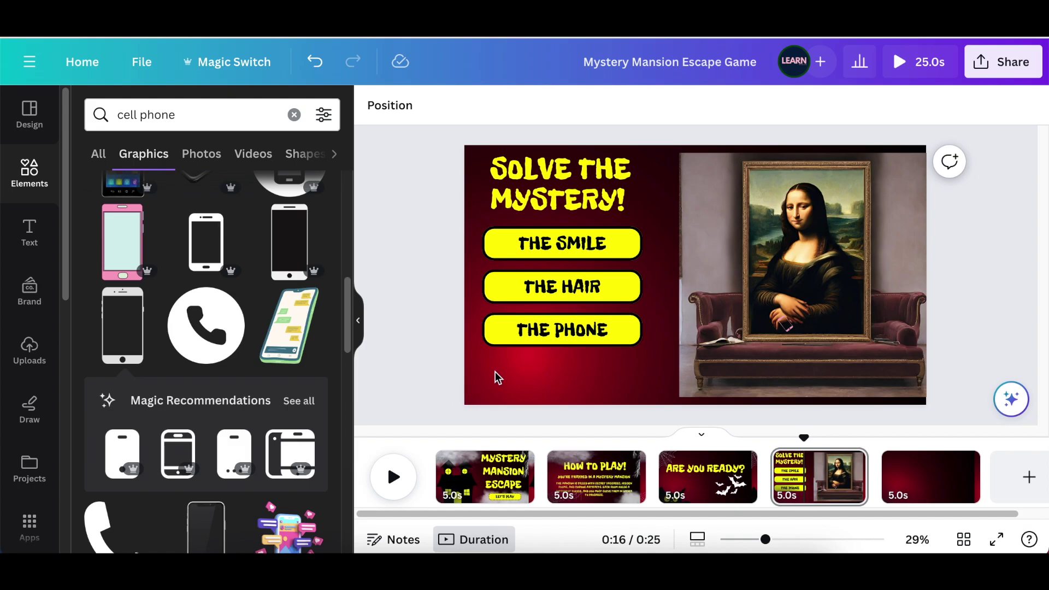
Step: Back in Canva, paste the countdown video beneath the THE PHONE button and scrub the page's timeline to the countdown's end
{"action": "key", "text": "ctrl+v"}
{"action": "left_click_drag", "start_coordinate": [601, 377], "coordinate": [581, 379]}
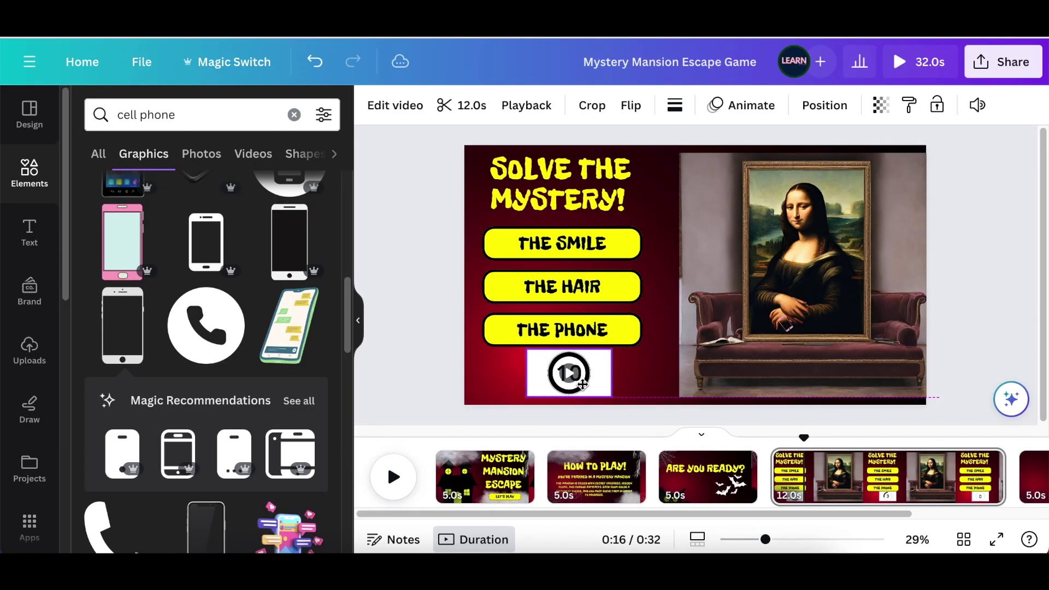
{"action": "left_click", "coordinate": [370, 381]}
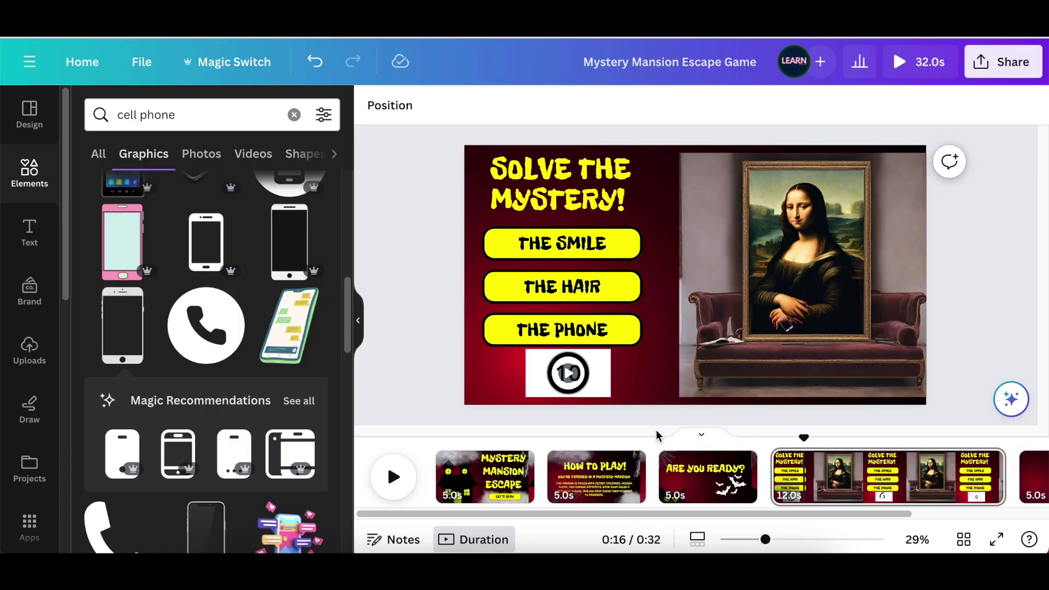
{"action": "left_click_drag", "start_coordinate": [805, 435], "coordinate": [926, 437]}
{"action": "left_click_drag", "start_coordinate": [871, 511], "coordinate": [940, 518]}
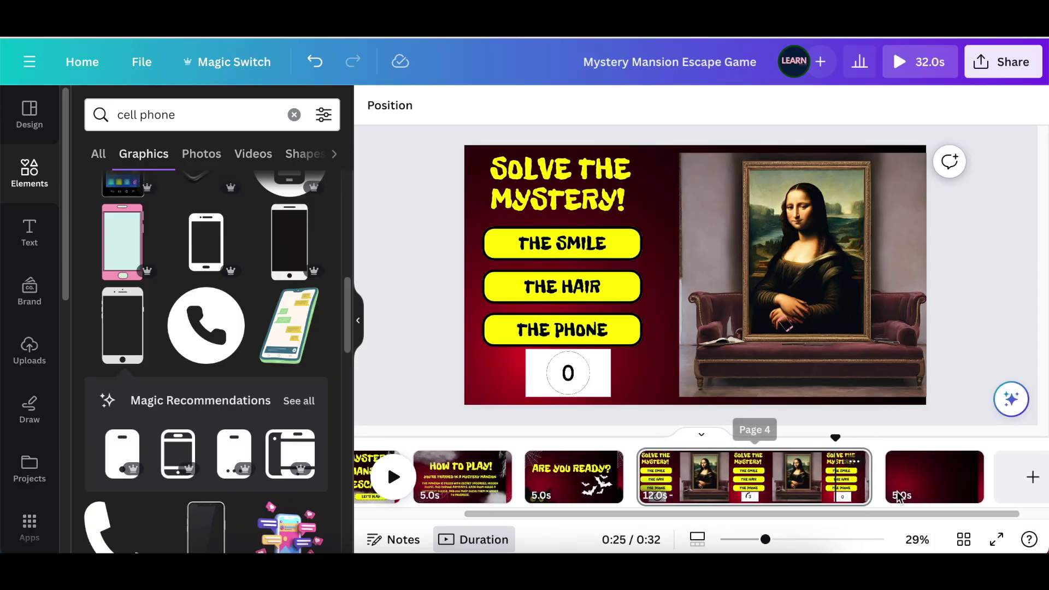
Step: Add a Flow transition after the opening page, apply it to all pages and preview it
{"action": "mouse_move", "coordinate": [886, 488]}
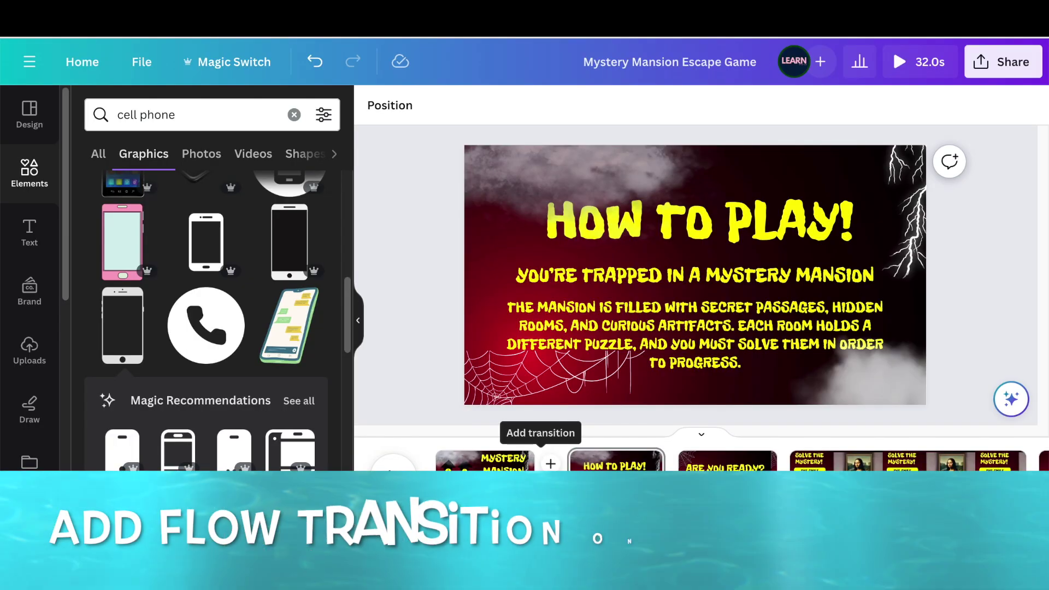
{"action": "left_click", "coordinate": [541, 452]}
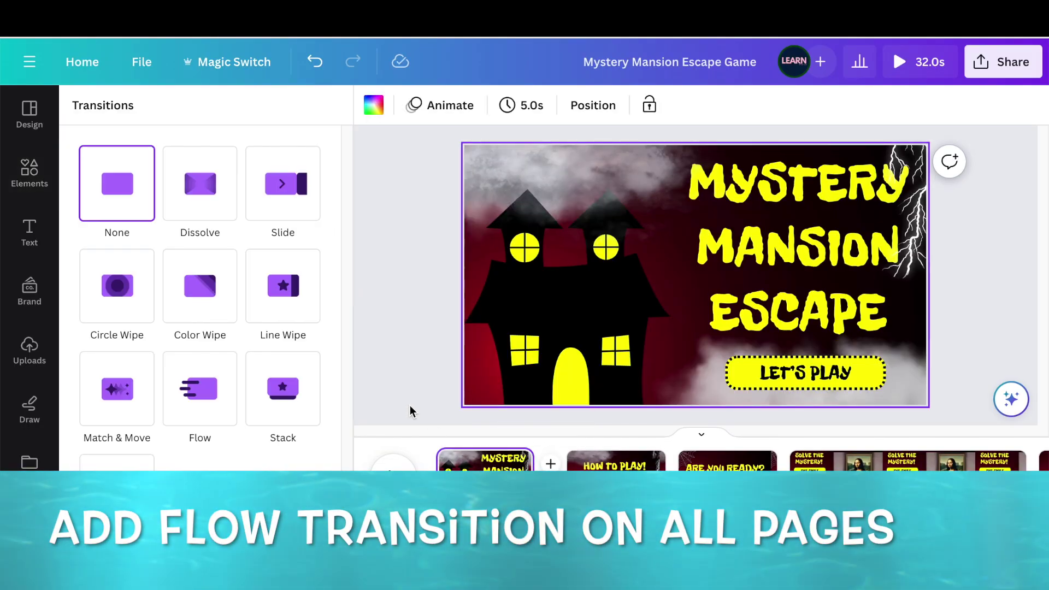
{"action": "left_click", "coordinate": [208, 387]}
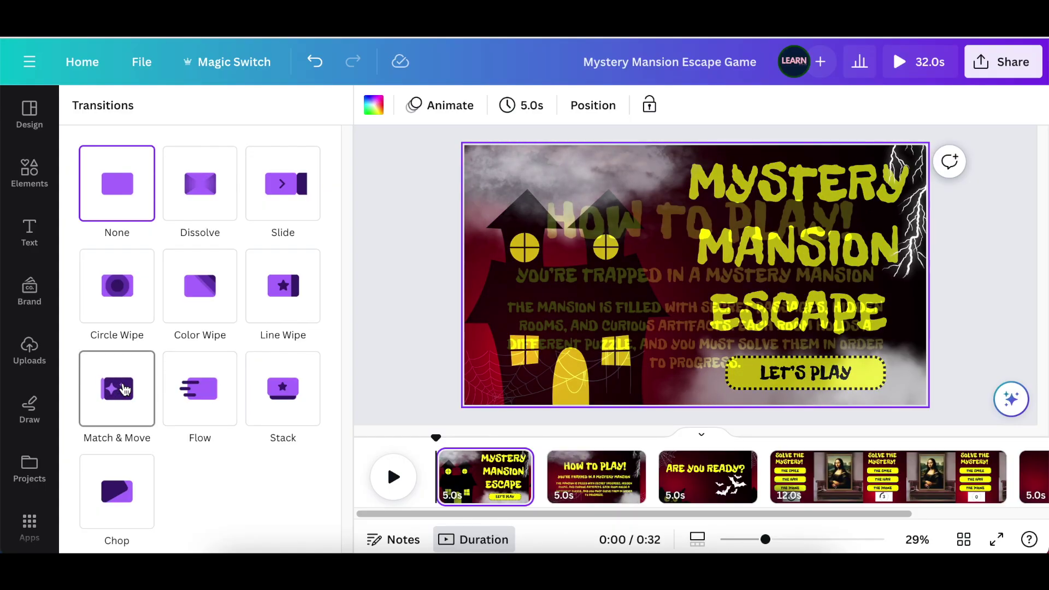
{"action": "left_click", "coordinate": [200, 389]}
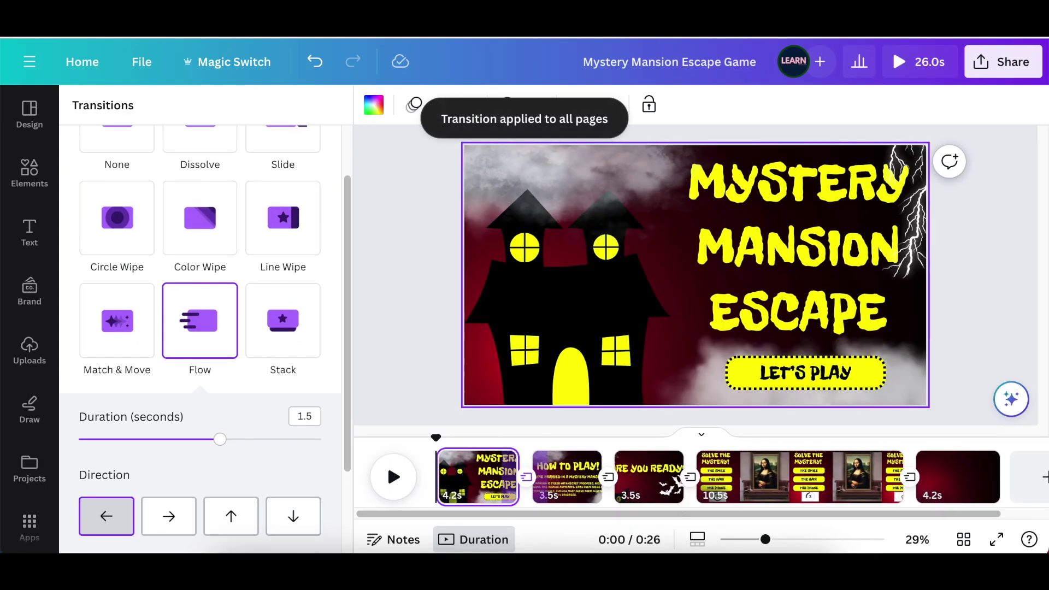
{"action": "left_click_drag", "start_coordinate": [435, 437], "coordinate": [413, 477]}
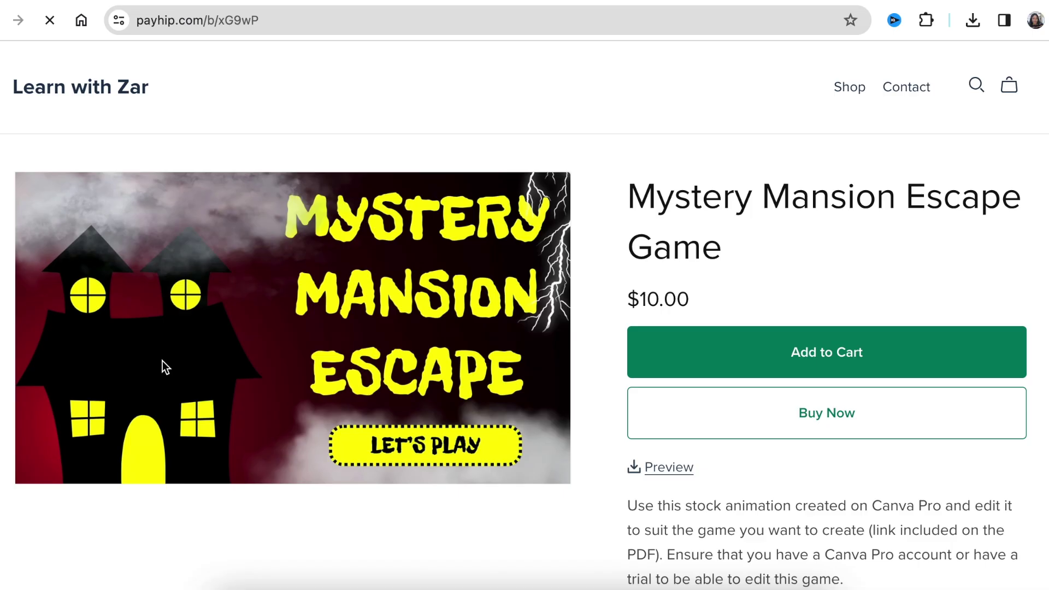
Step: Switch to the Payhip shop and look over the Mystery Mansion Escape Game product page
{"action": "scroll", "coordinate": [484, 161], "scroll_direction": "down", "scroll_amount": 5}
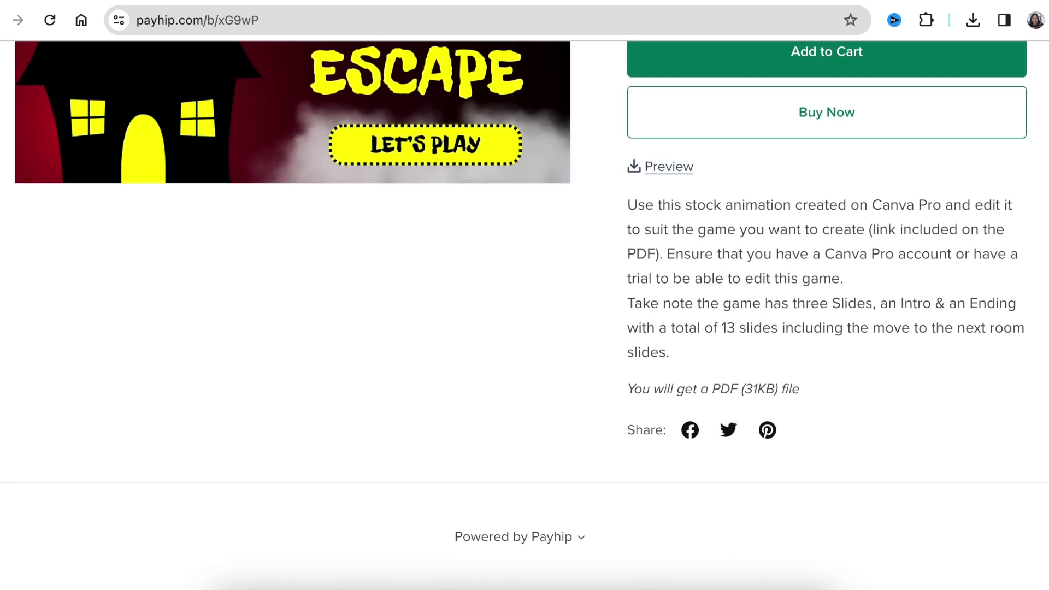
{"action": "scroll", "coordinate": [546, 218], "scroll_direction": "up", "scroll_amount": 5}
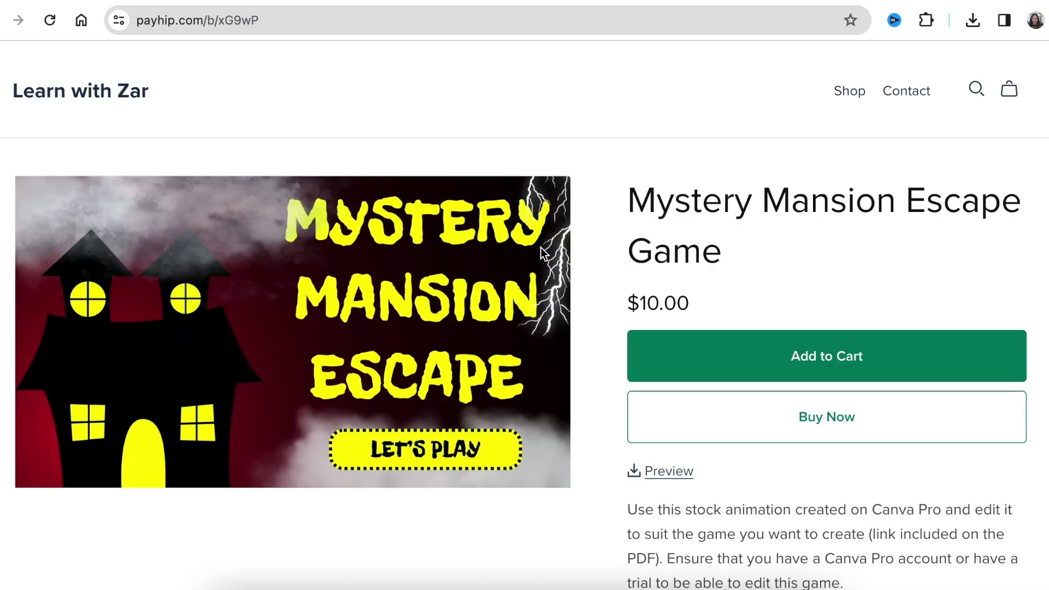